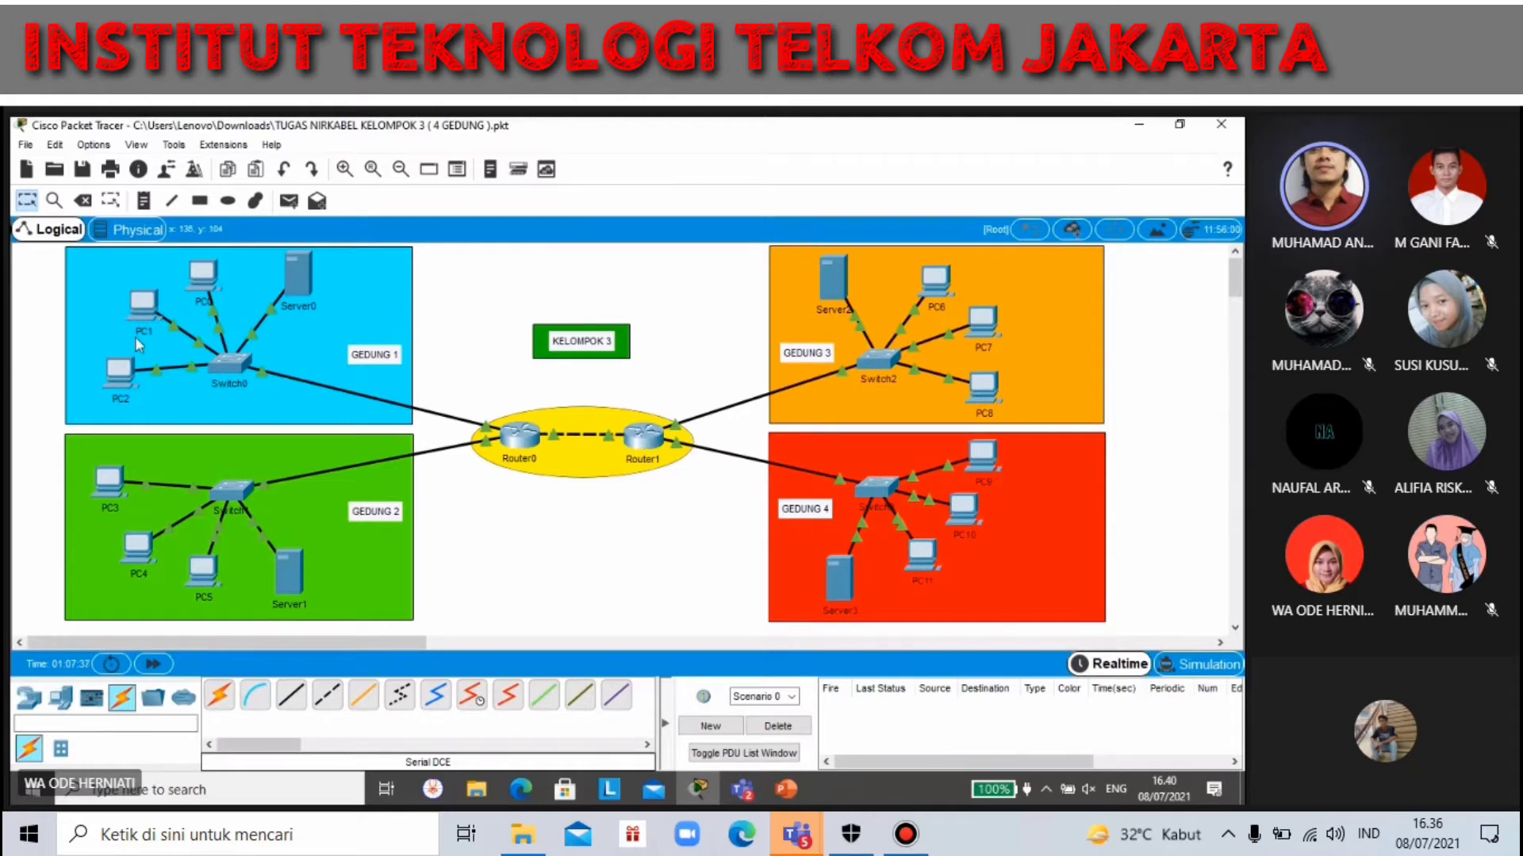
Step: Close Server0's settings and examine the IP configuration of PC0 in GEDUNG 1
mouse_move(125, 382)
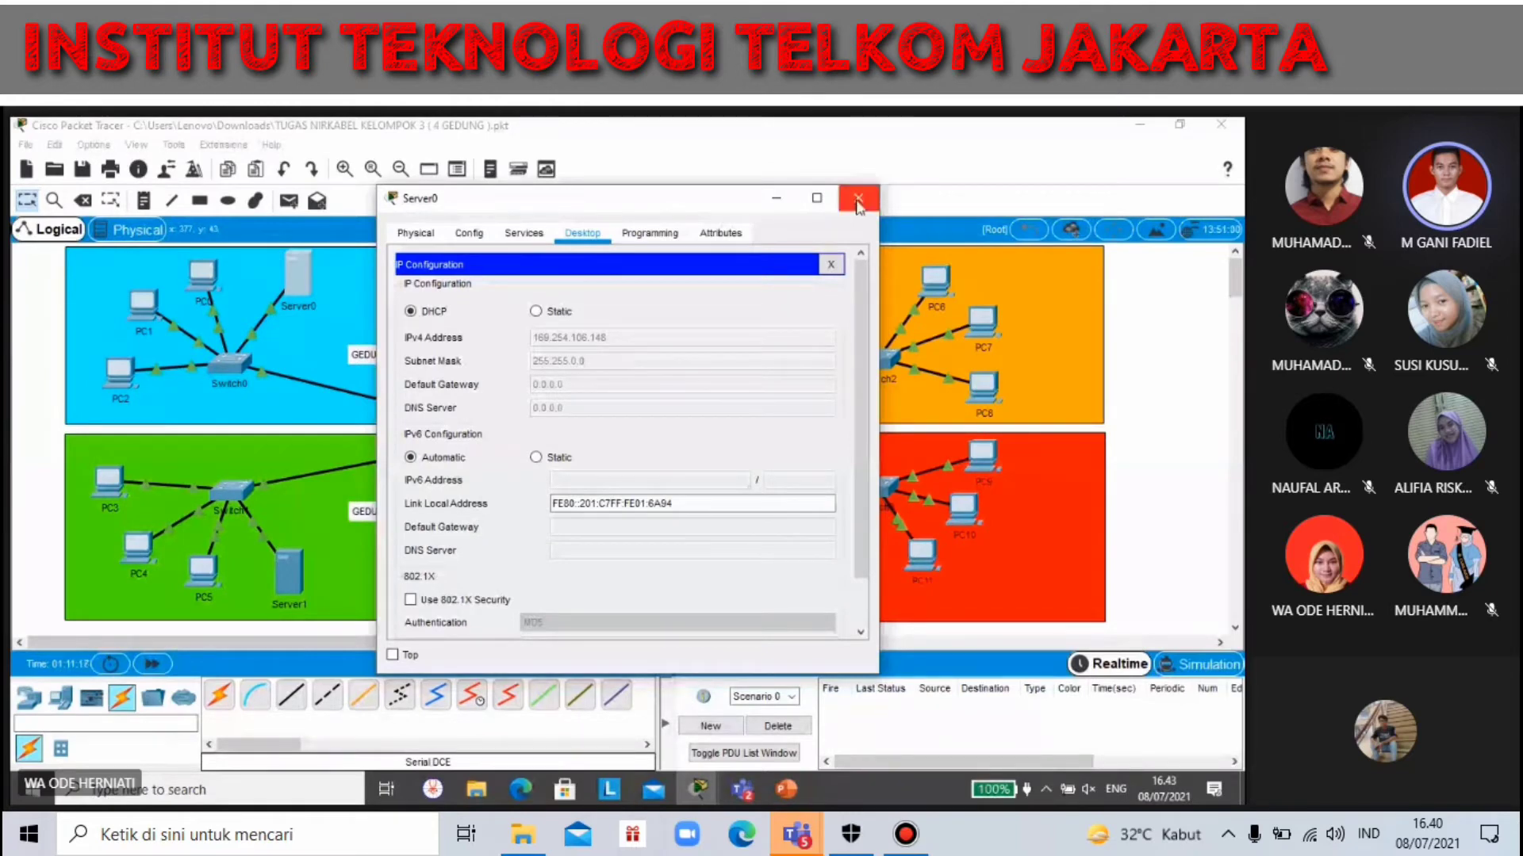
click(857, 202)
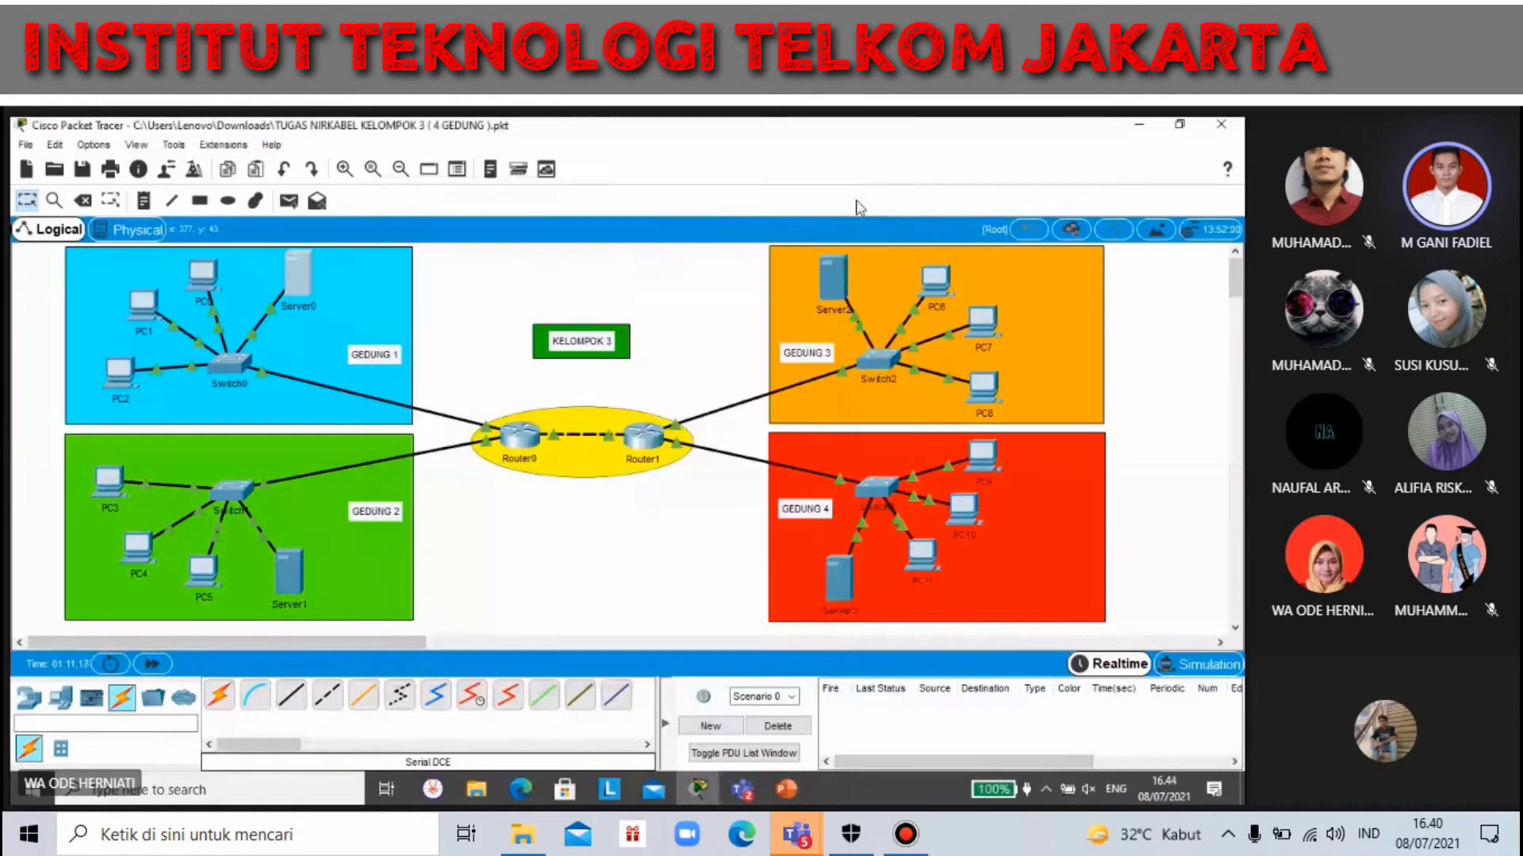
click(202, 279)
click(420, 320)
drag(515, 204, 572, 214)
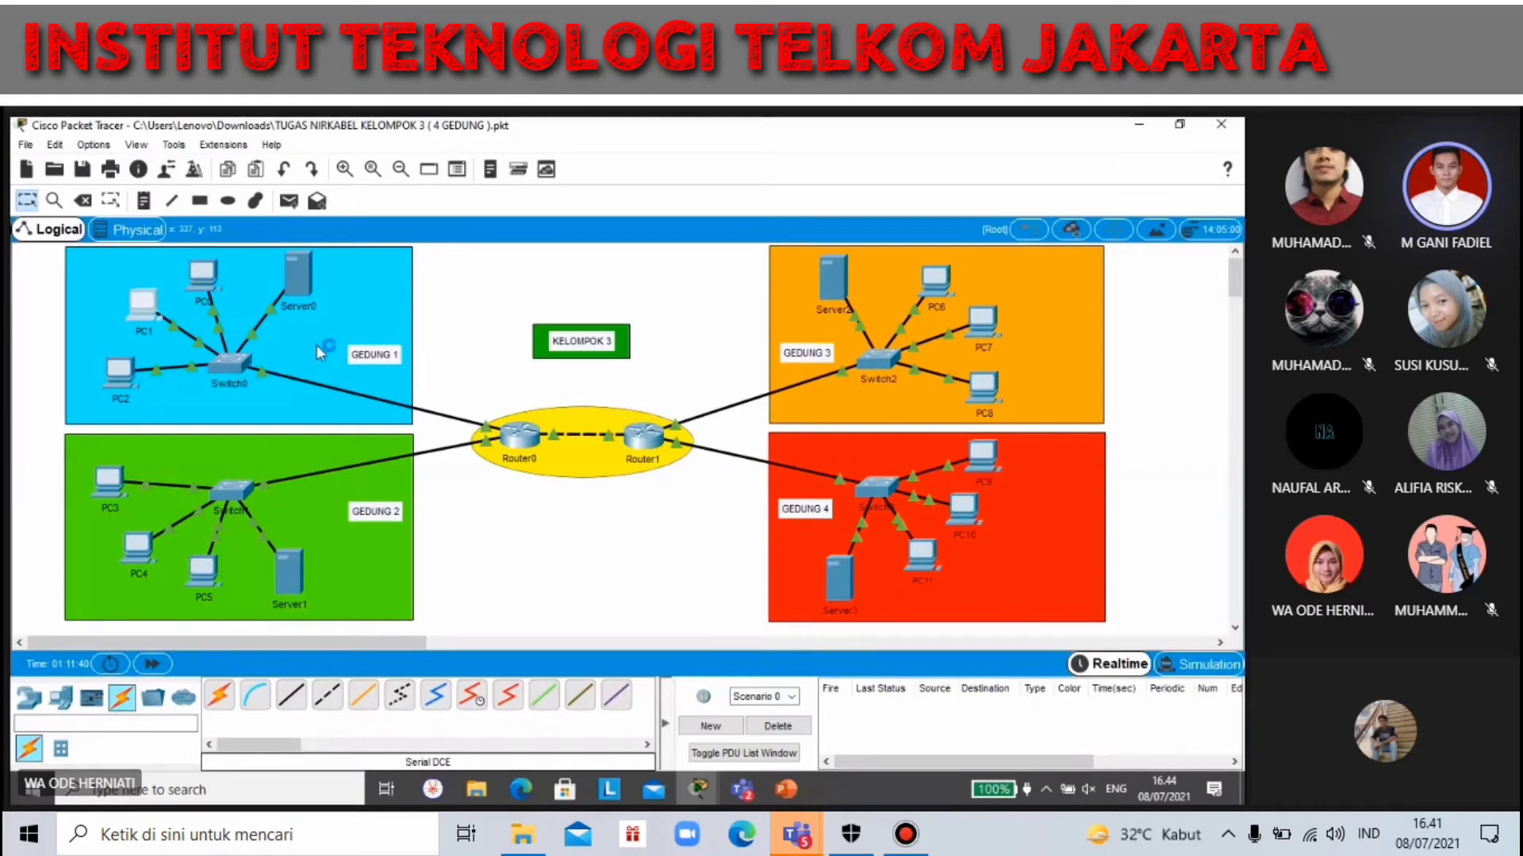
Step: Examine the IP configurations of PC1 and PC2 in GEDUNG 1, closing each device's settings
click(149, 311)
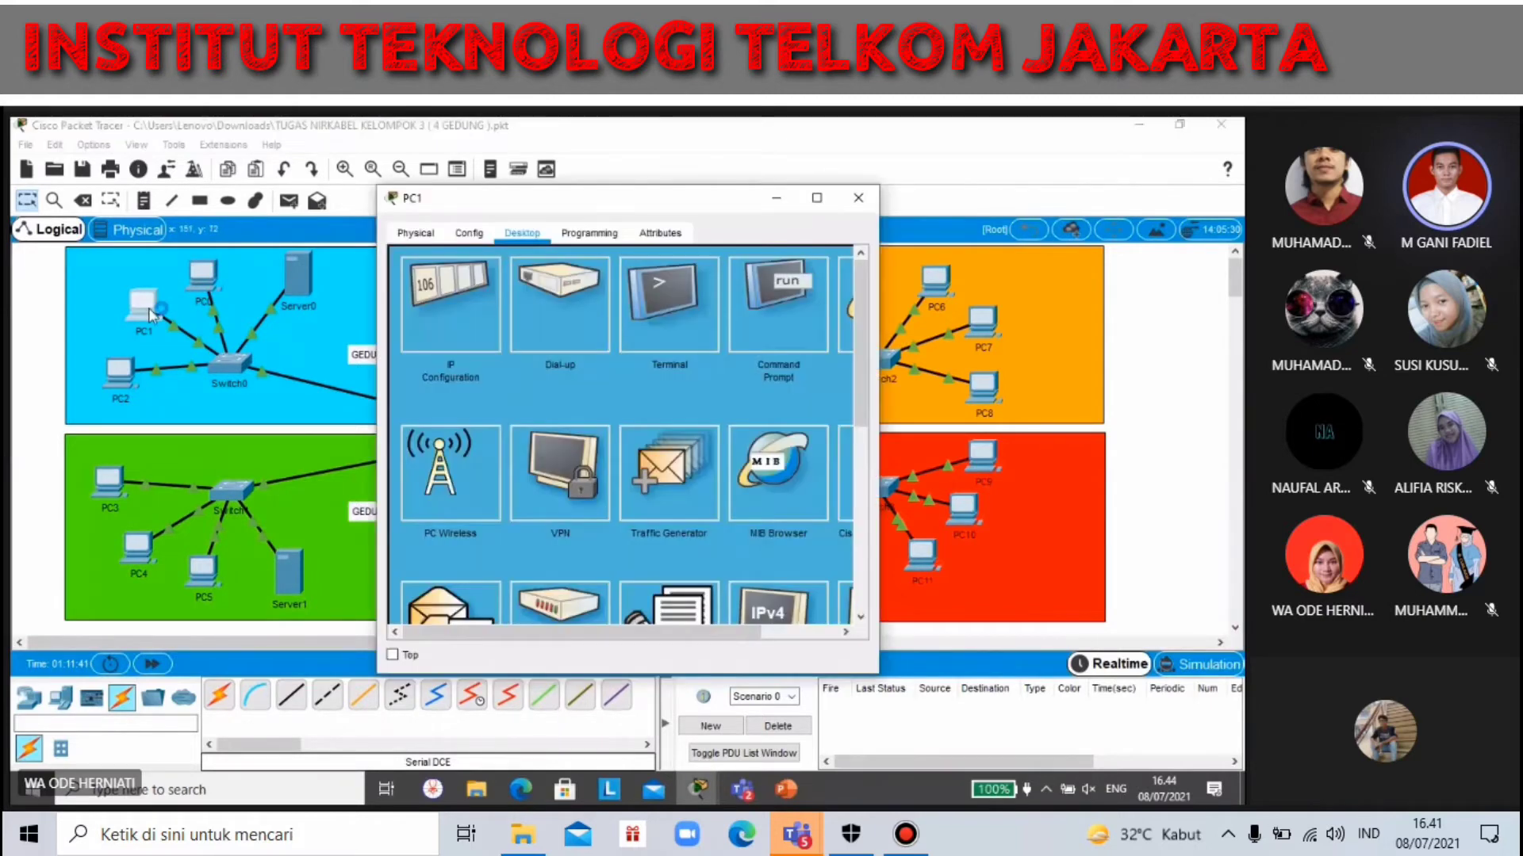
click(468, 286)
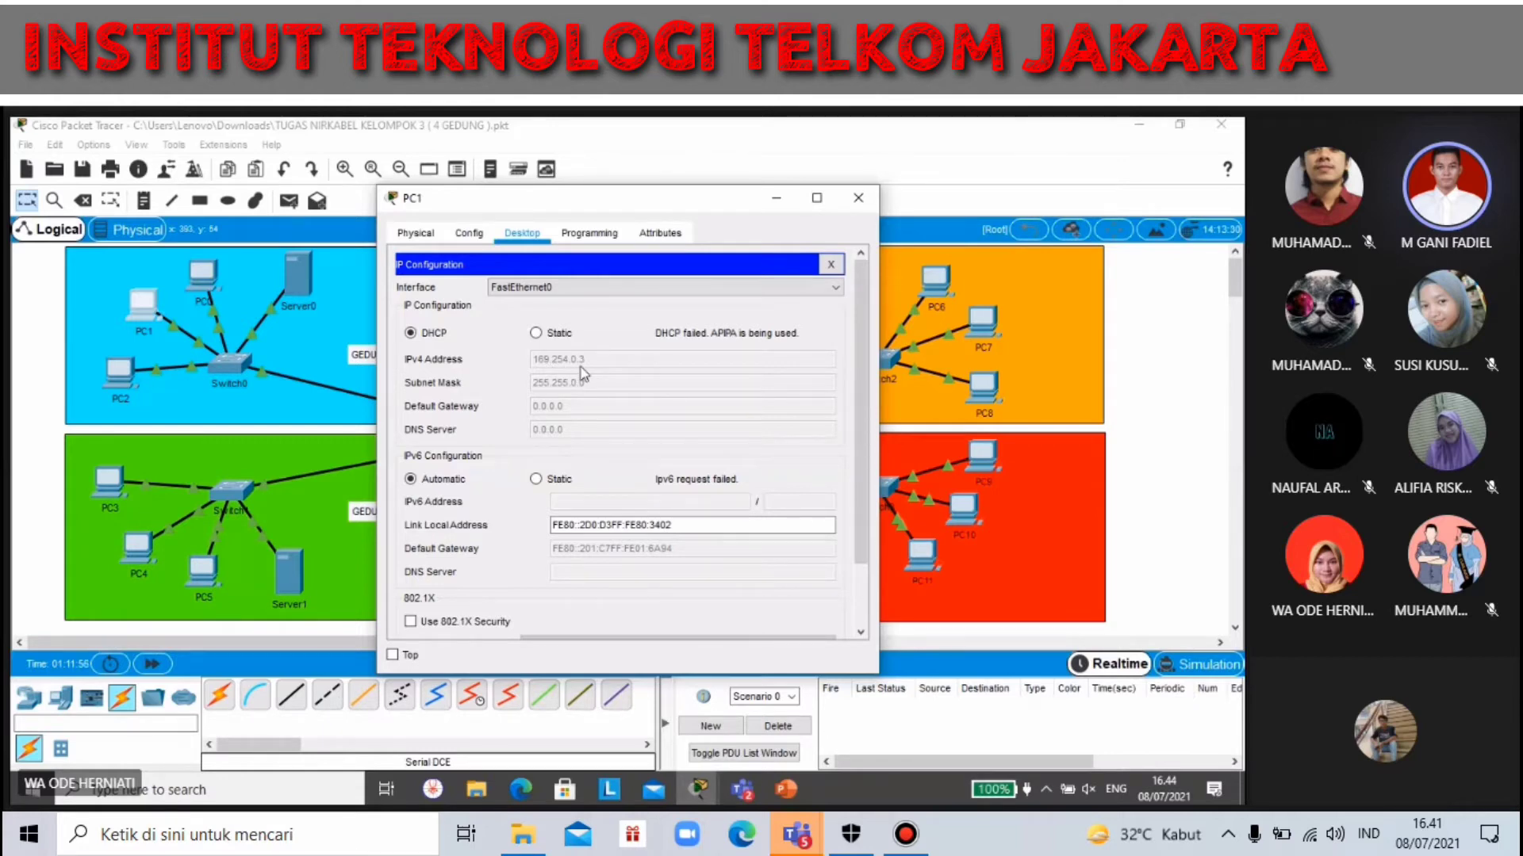
click(858, 199)
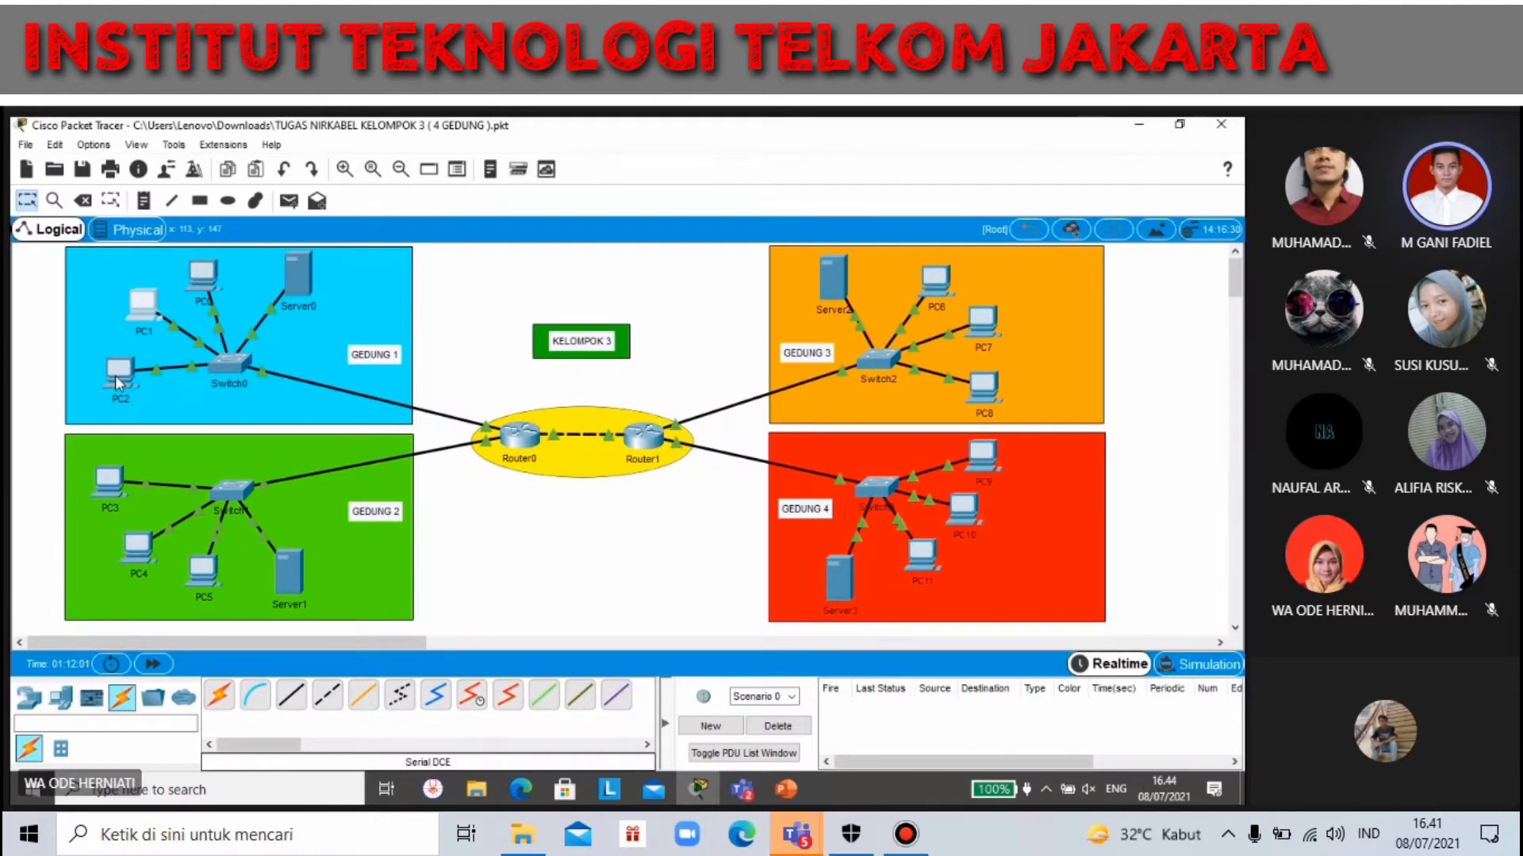
click(116, 374)
click(441, 325)
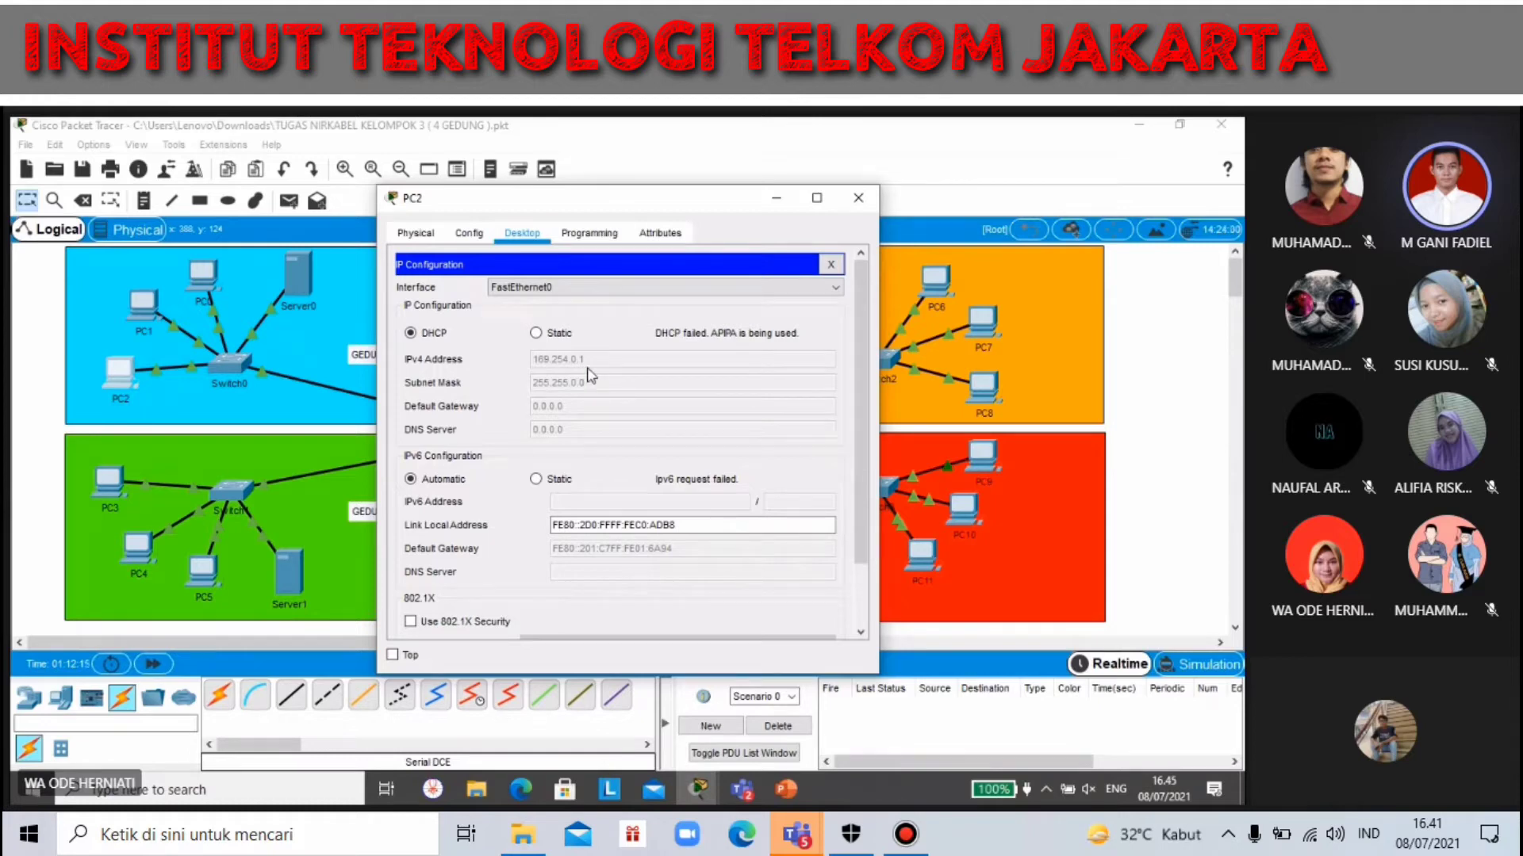
click(860, 202)
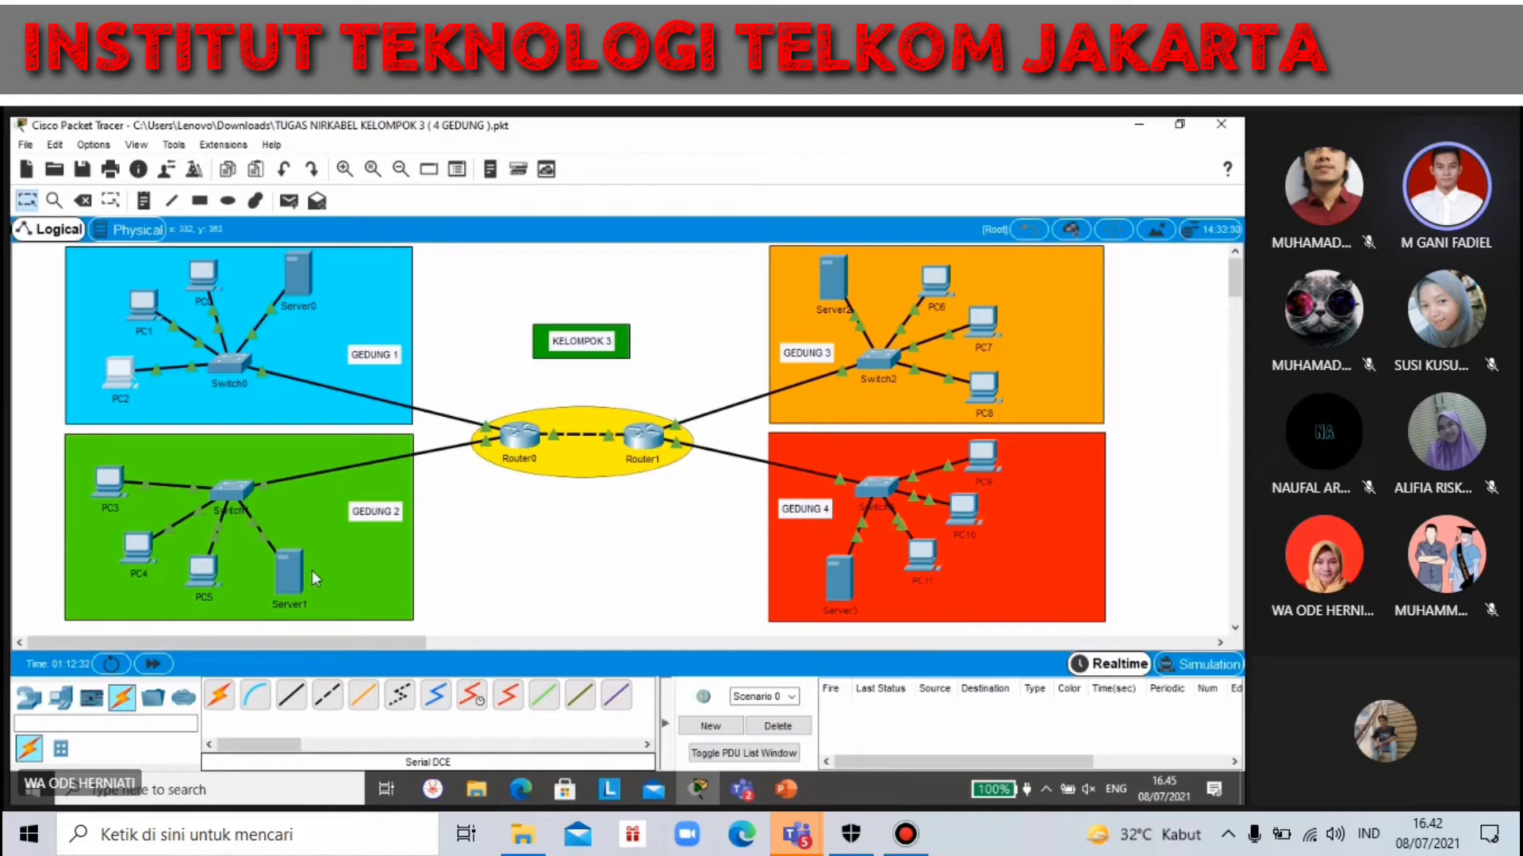
Step: Examine the IP configurations of Server1 and PC3 in GEDUNG 2, closing each device's settings
click(290, 569)
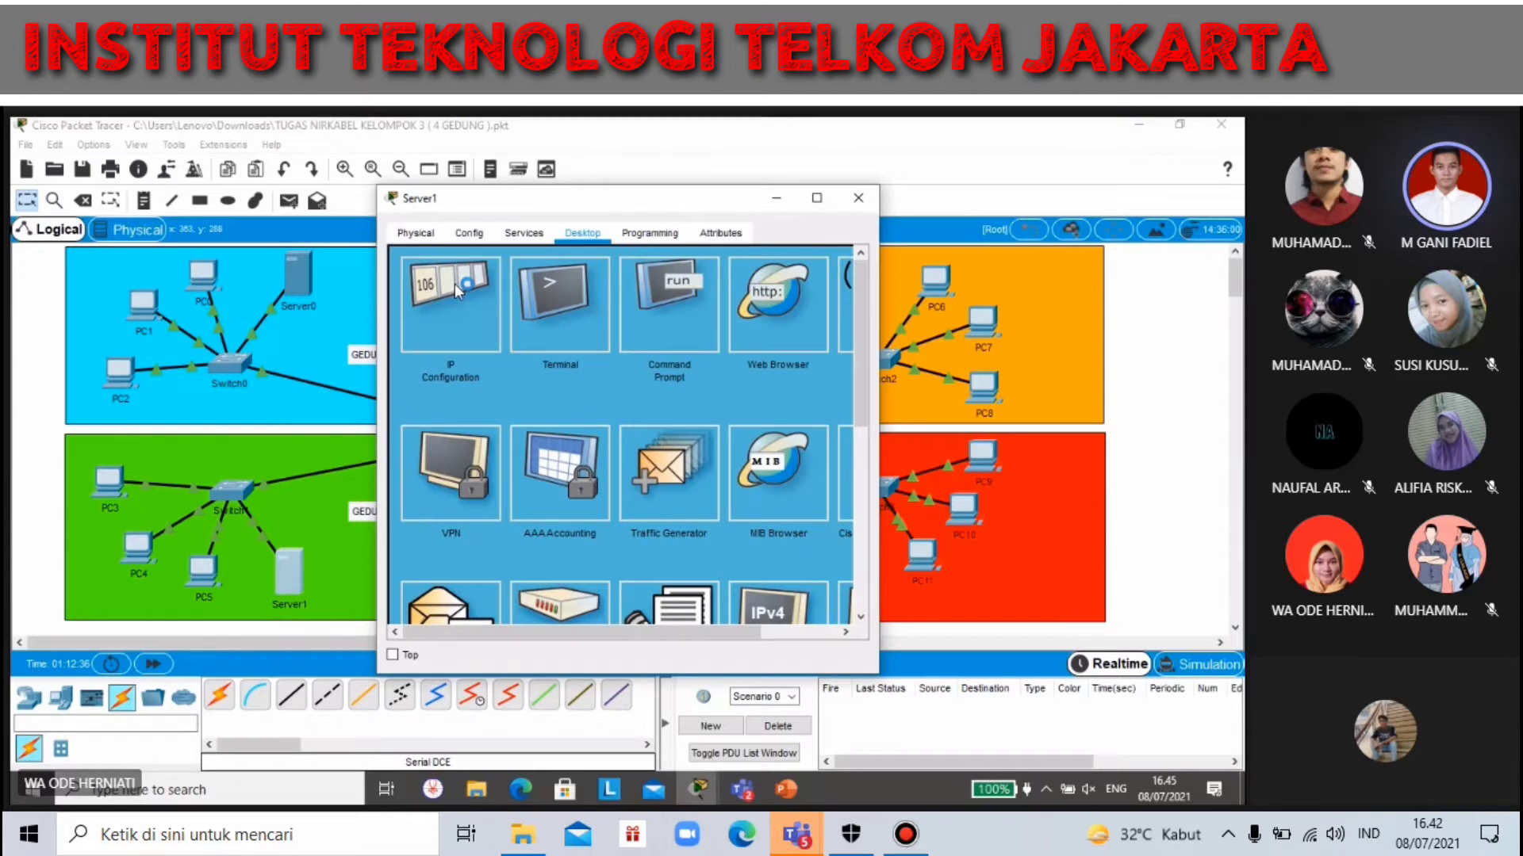
click(455, 283)
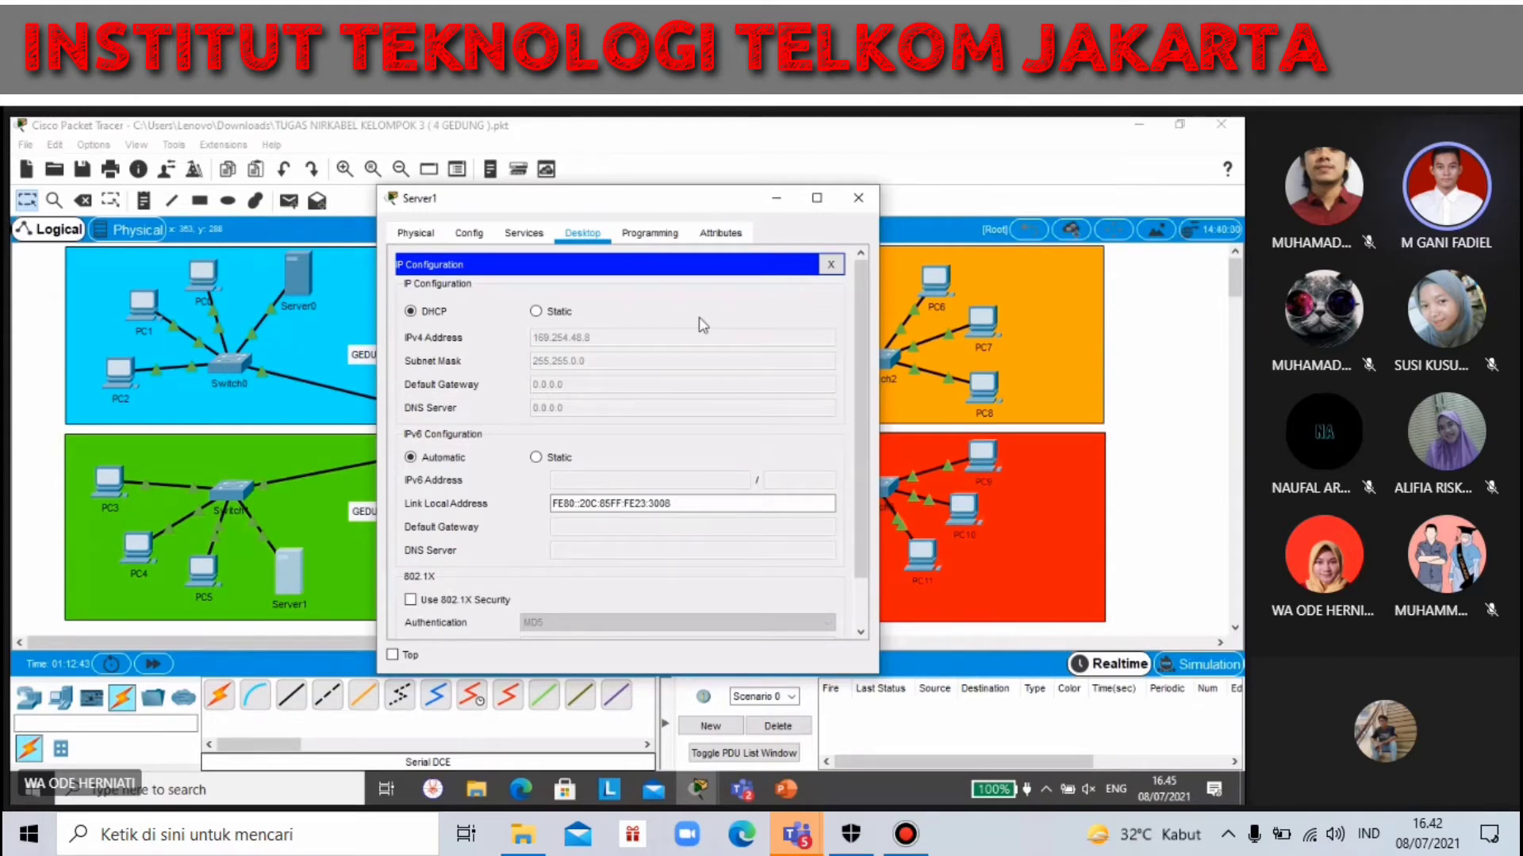
click(857, 206)
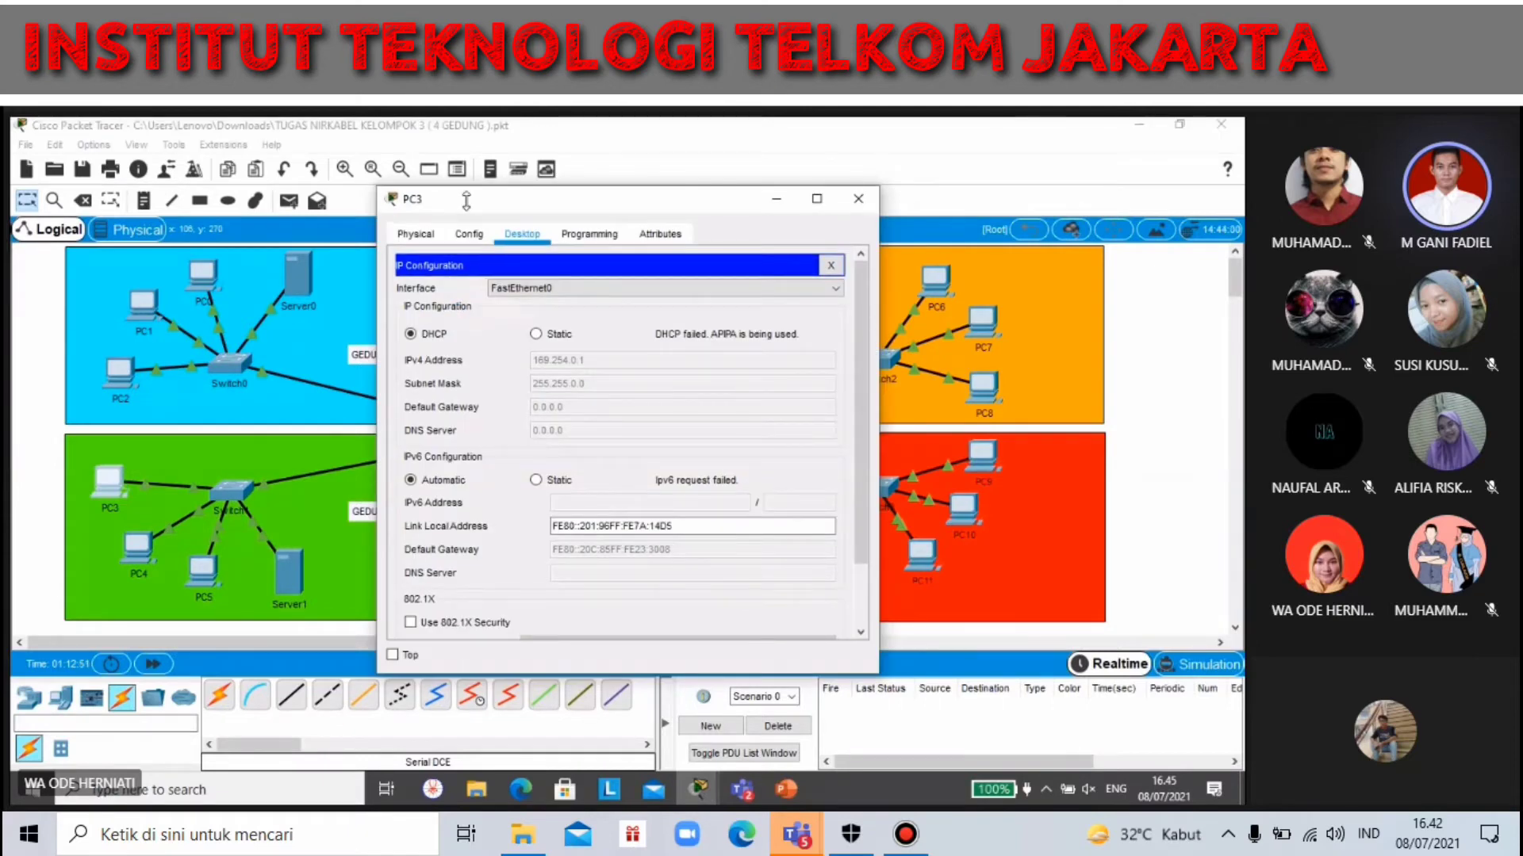
drag(466, 200, 518, 218)
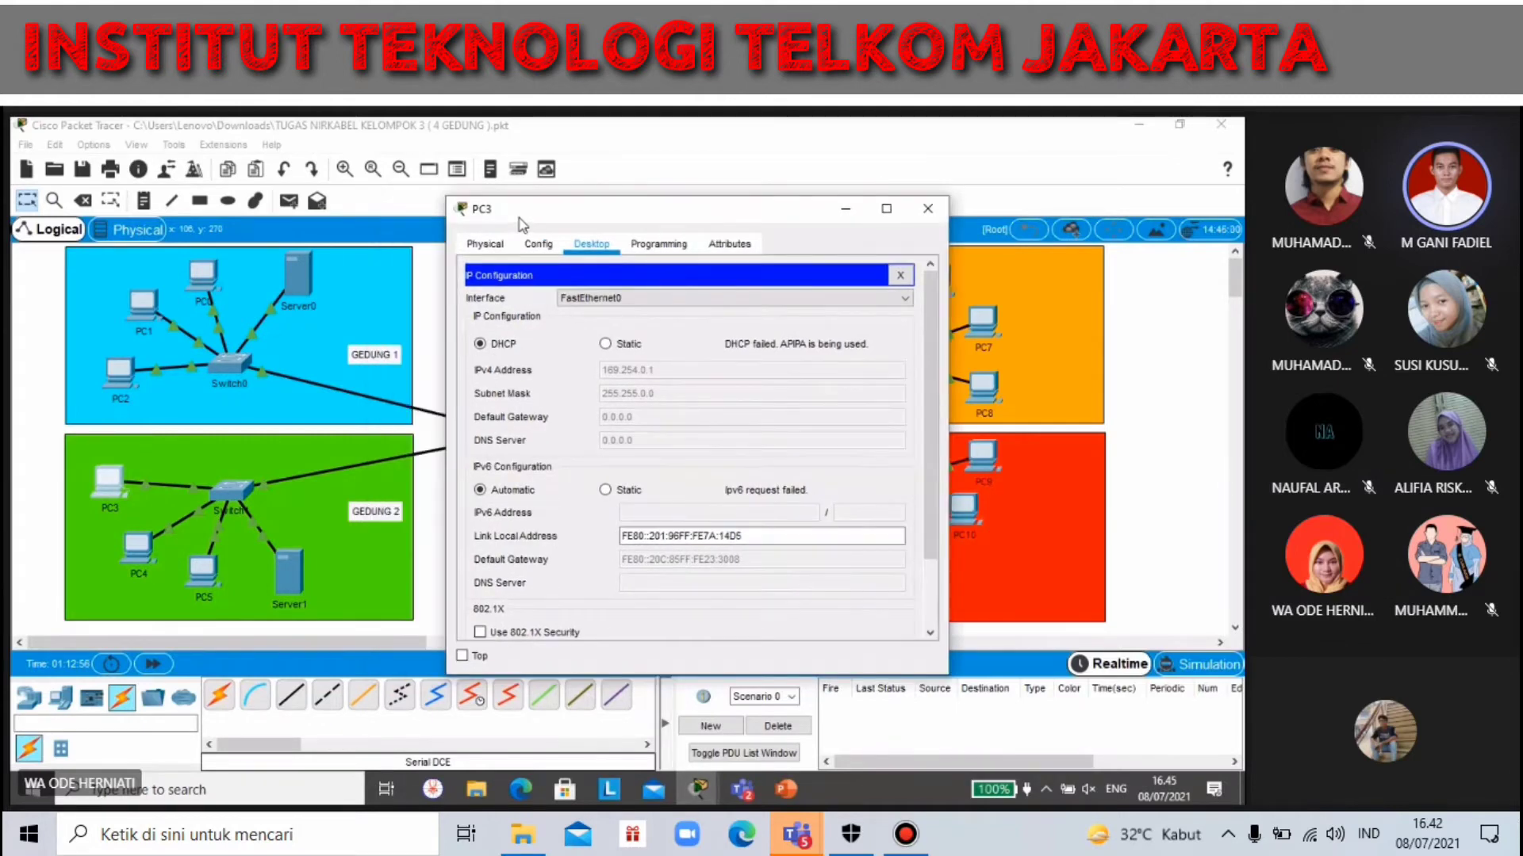
click(927, 210)
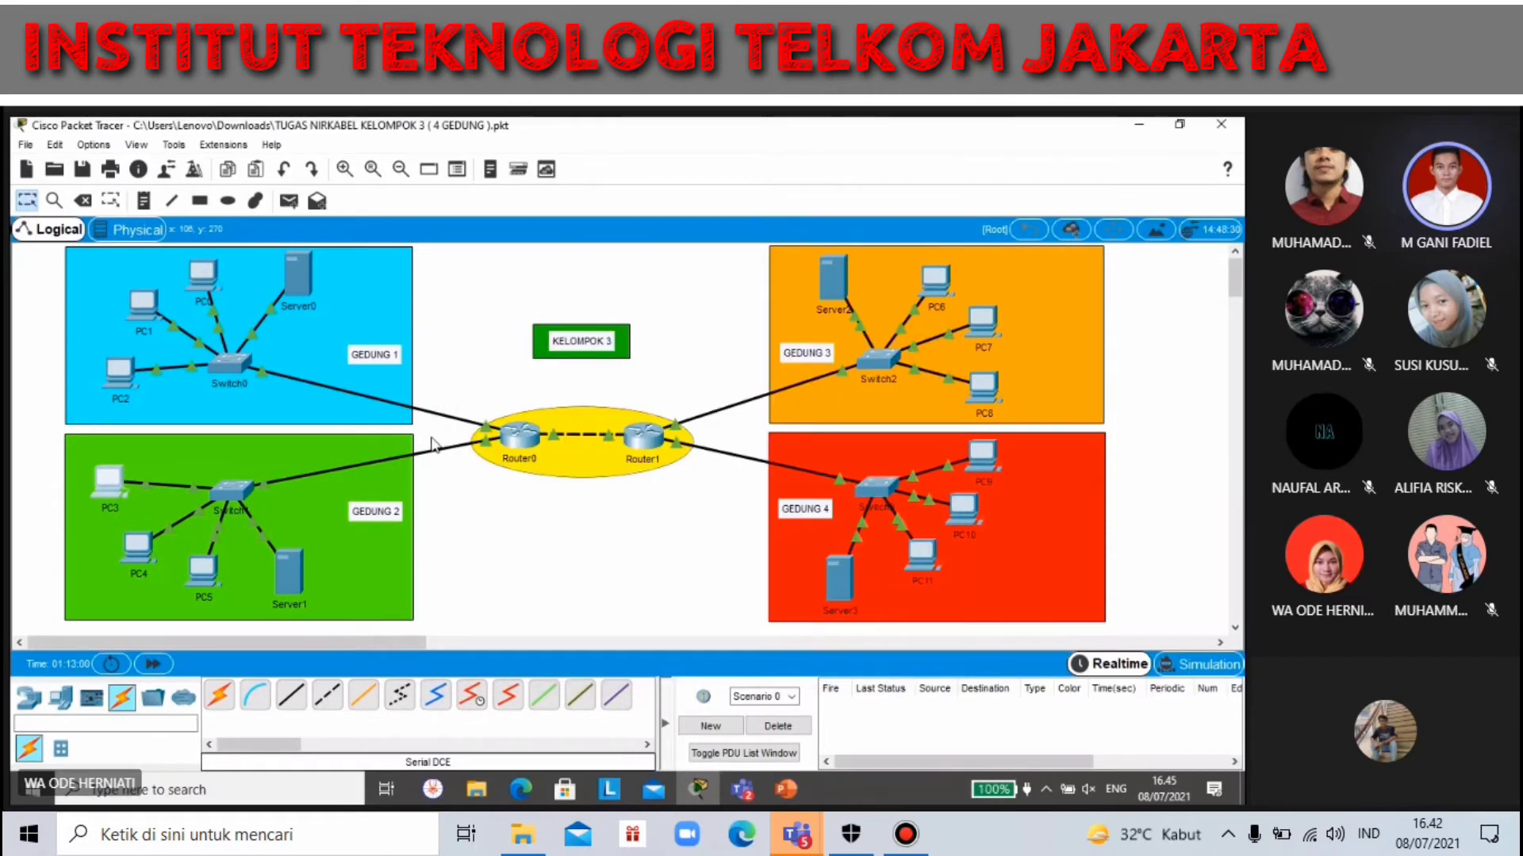
Step: Examine the IP configurations of PC4 and PC5 in GEDUNG 2, closing each device's settings
click(136, 550)
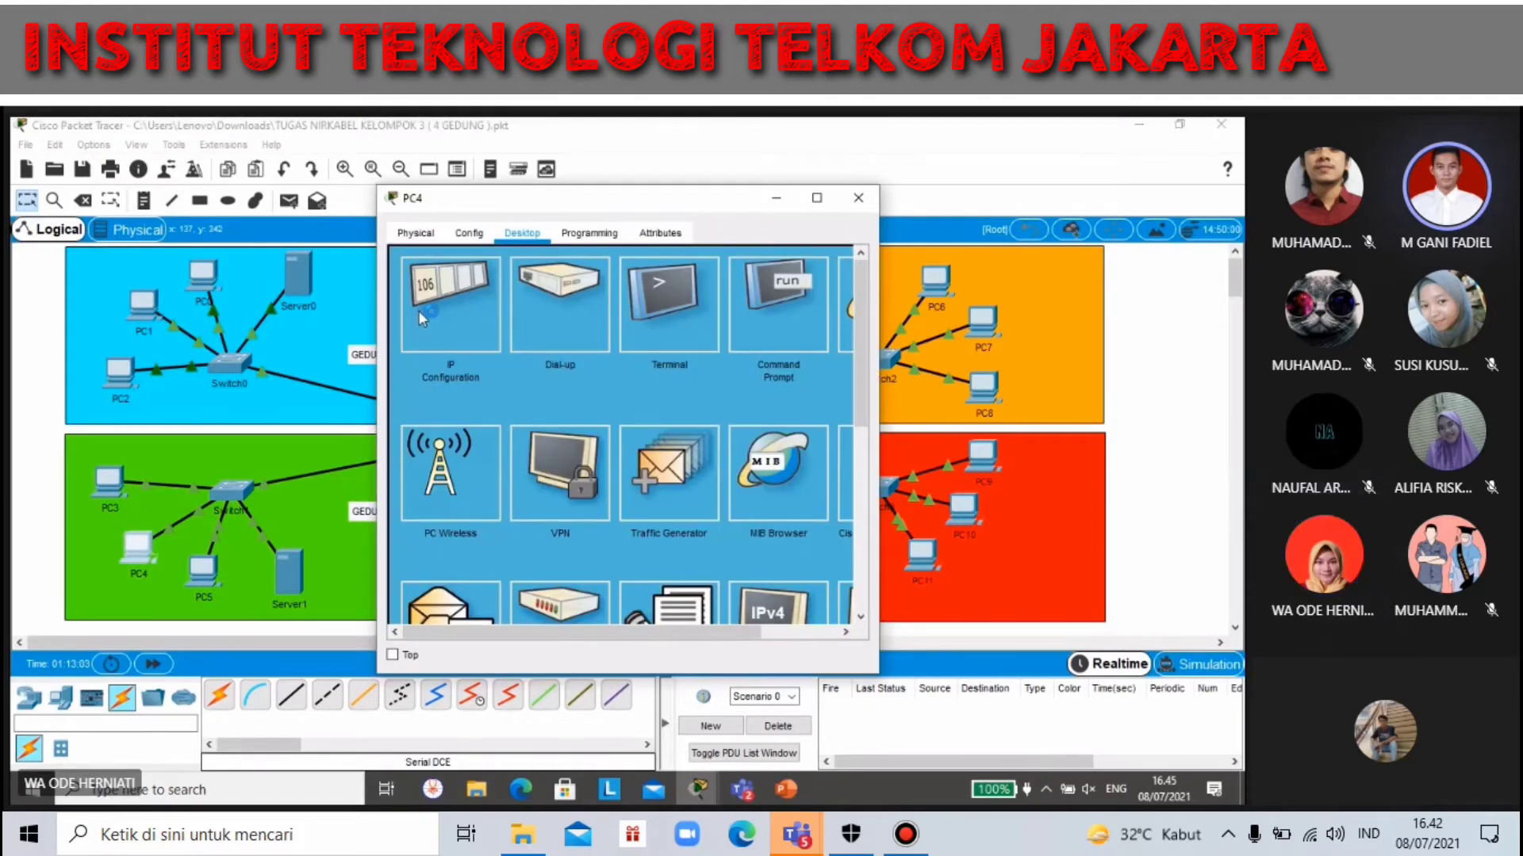
click(420, 317)
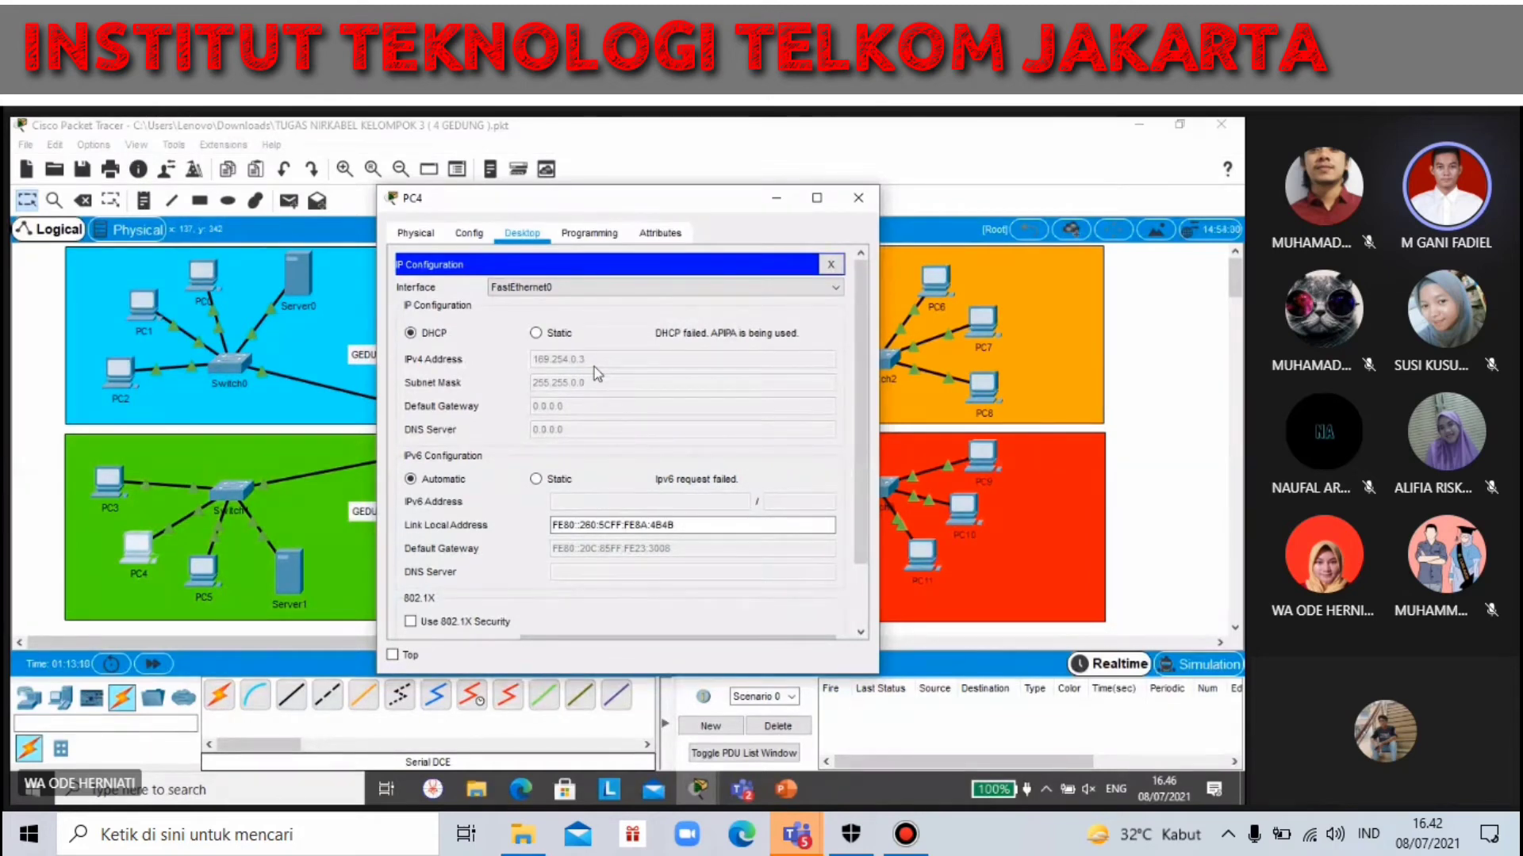
click(859, 201)
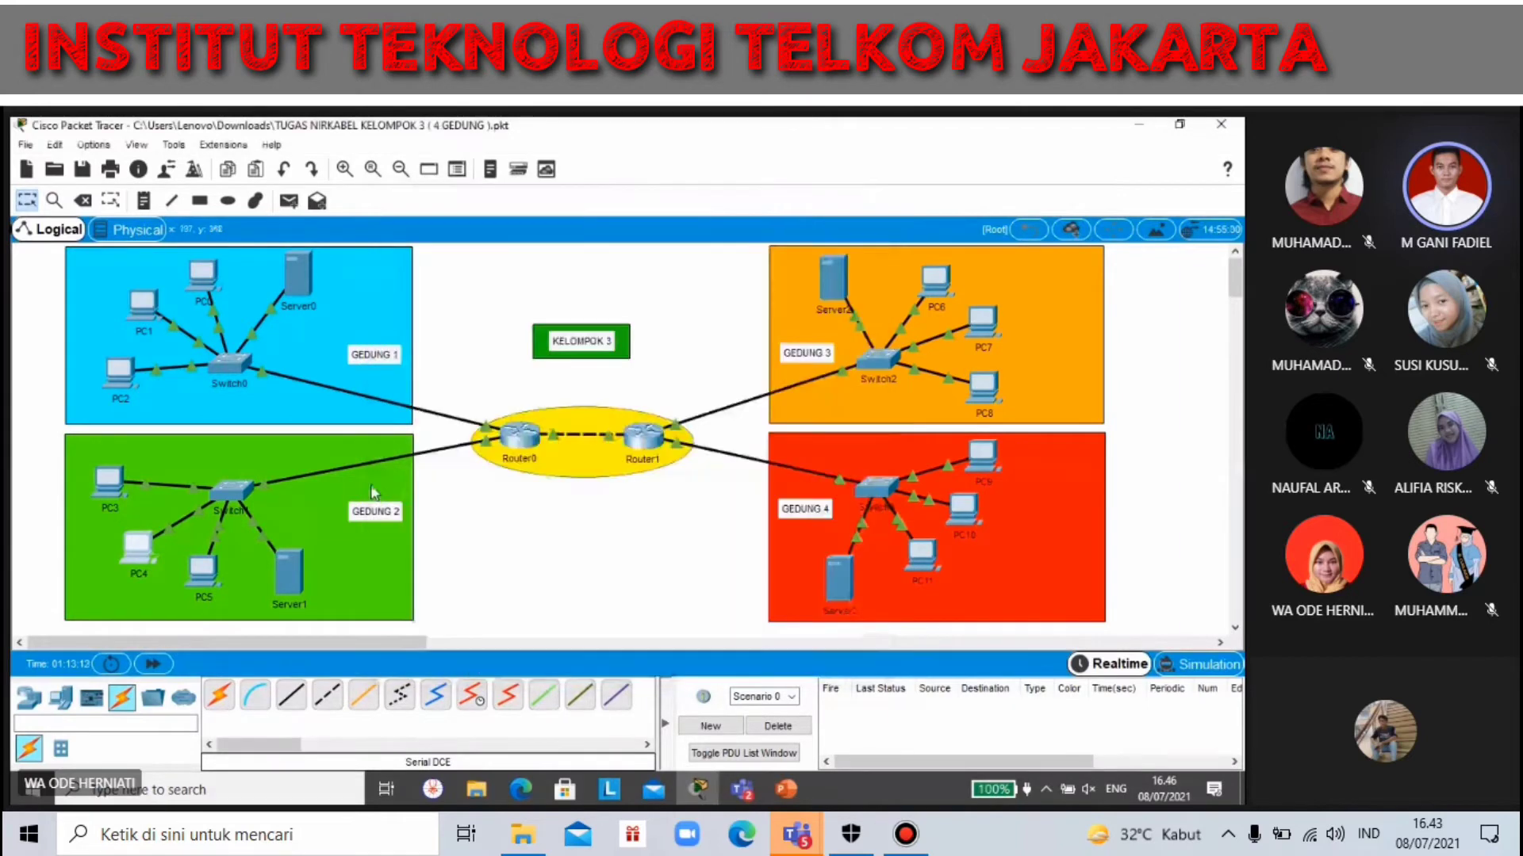
click(200, 571)
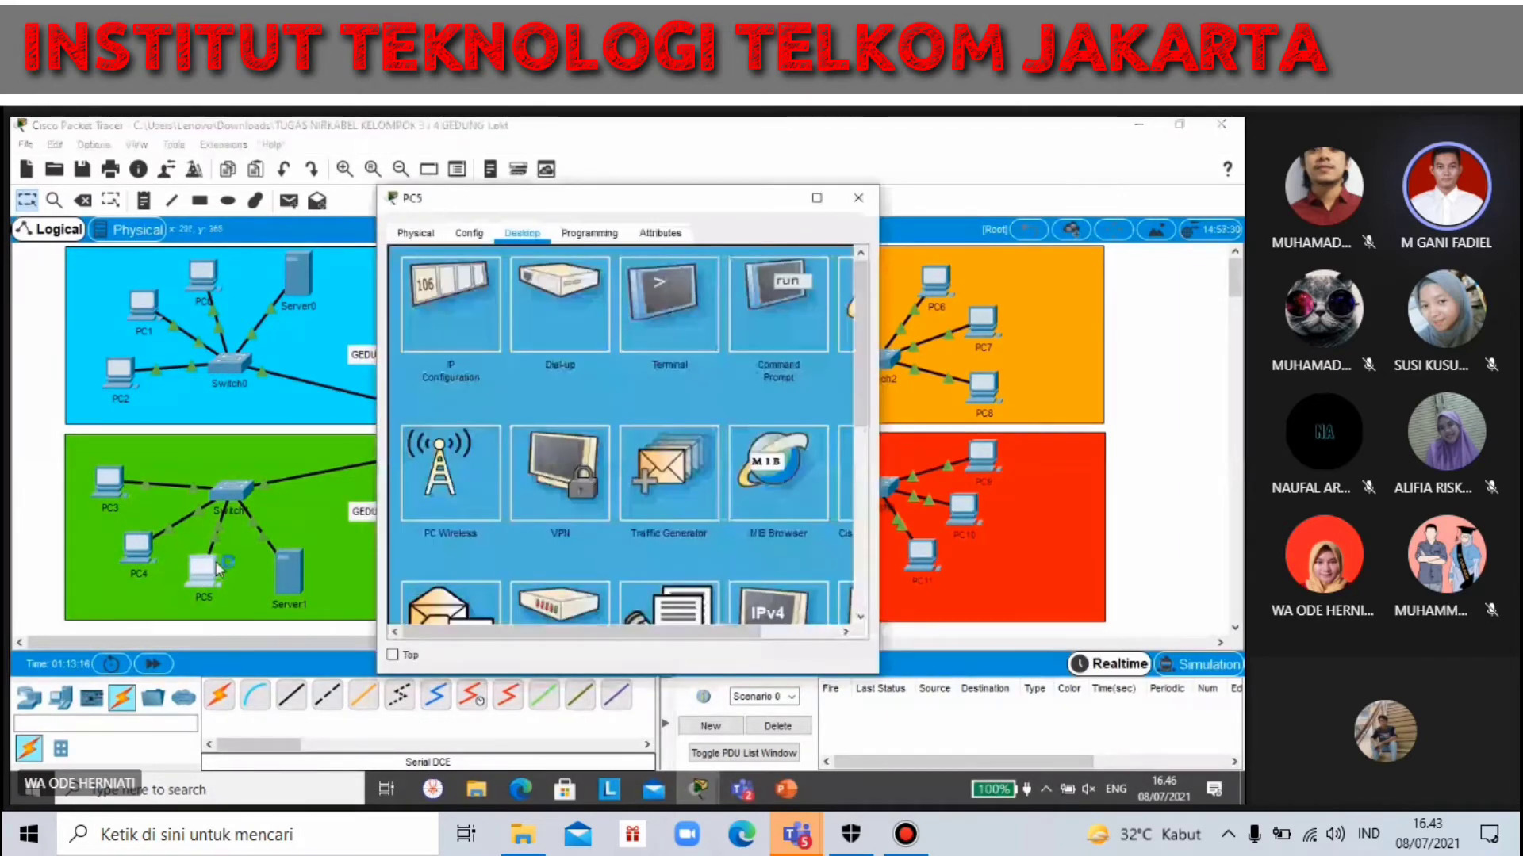
click(441, 332)
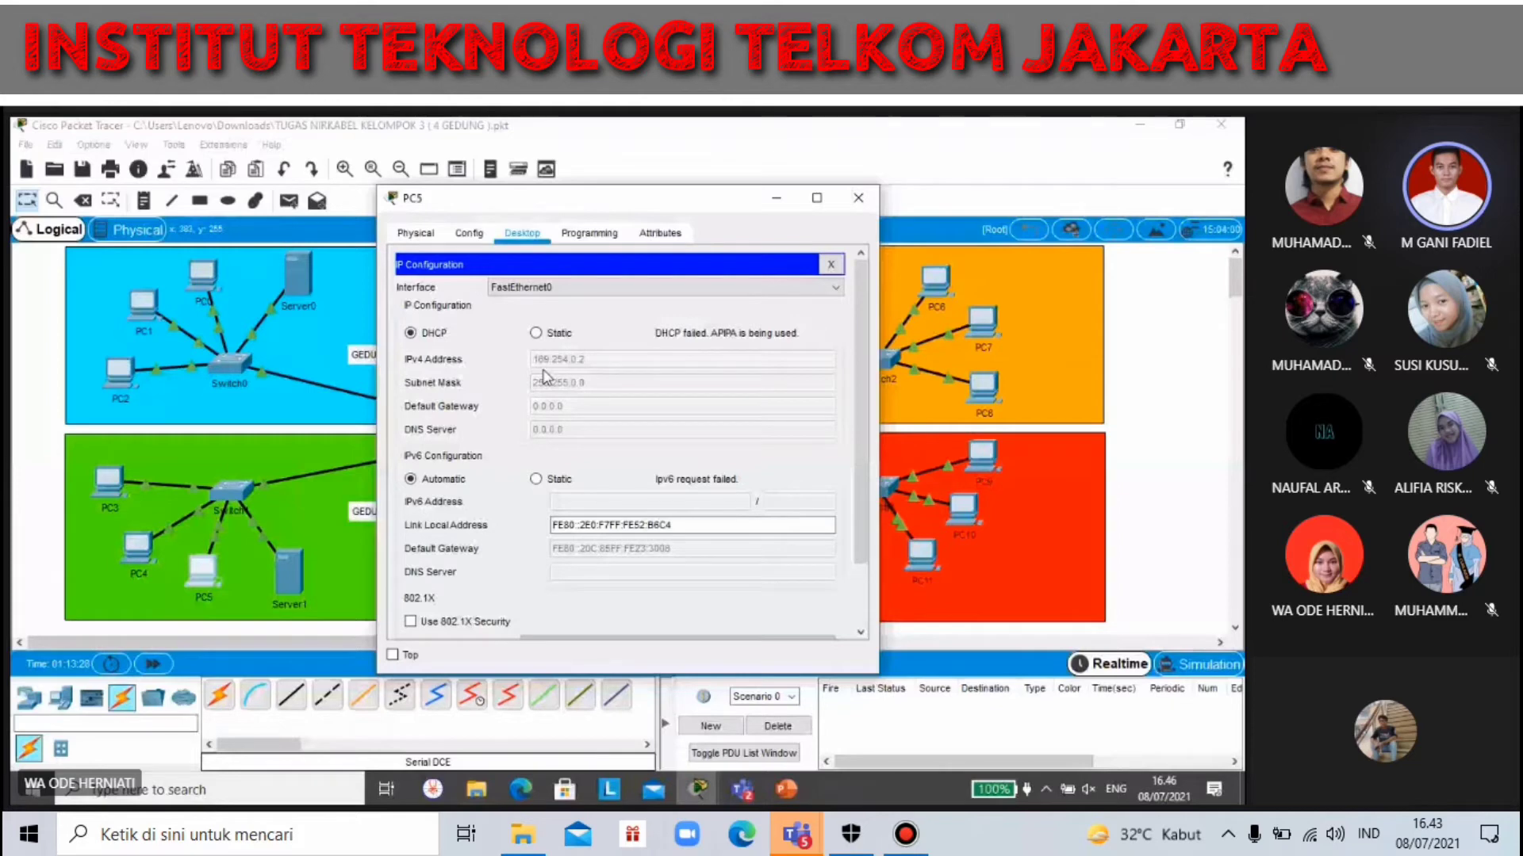
click(859, 200)
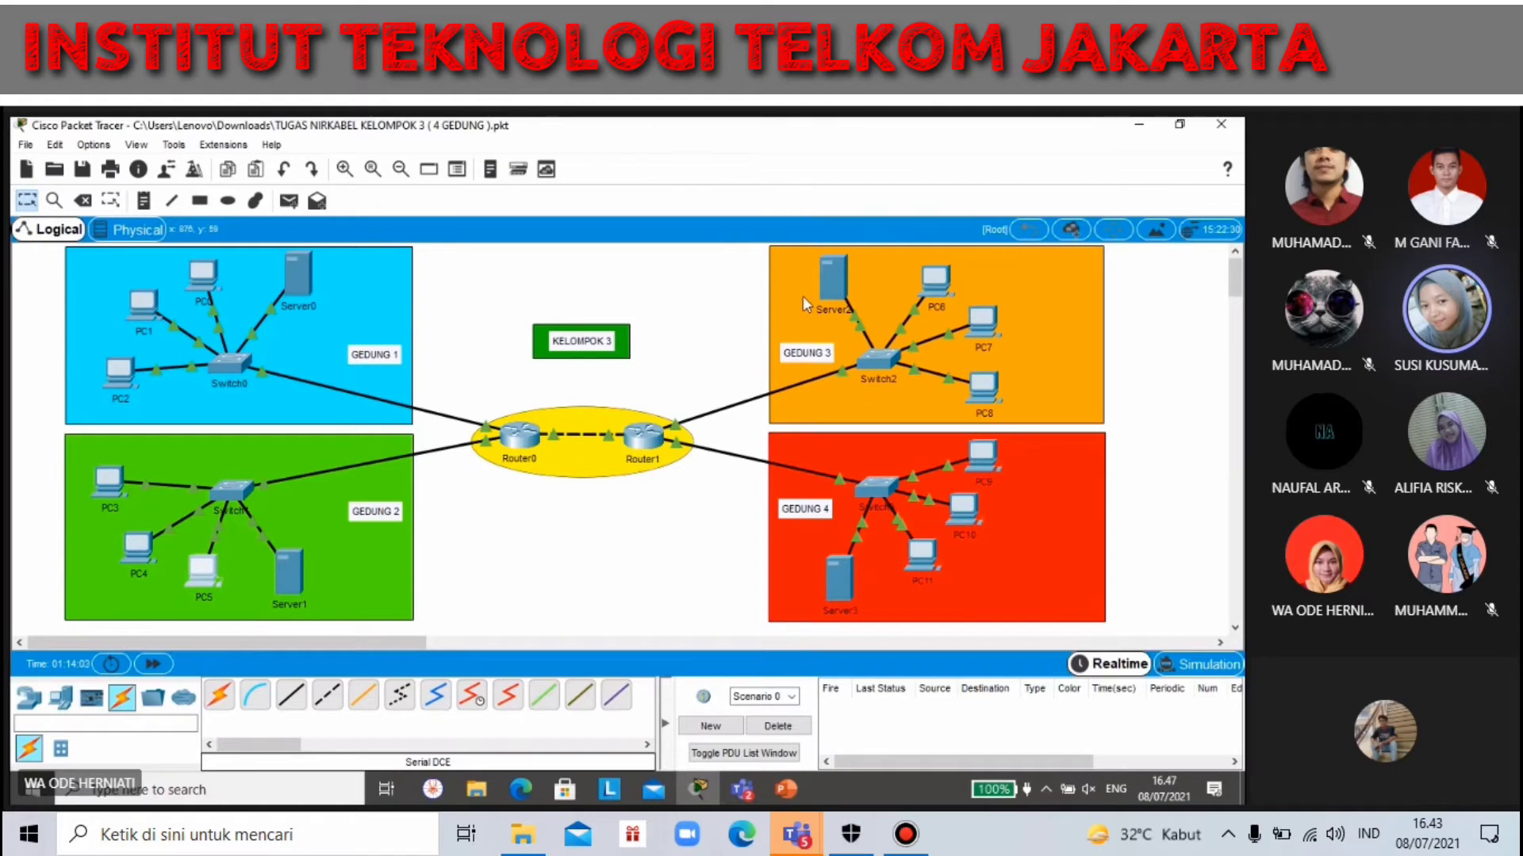
Step: Examine the IP configurations of Server2 and PC6 in GEDUNG 3, closing each device's settings
click(839, 276)
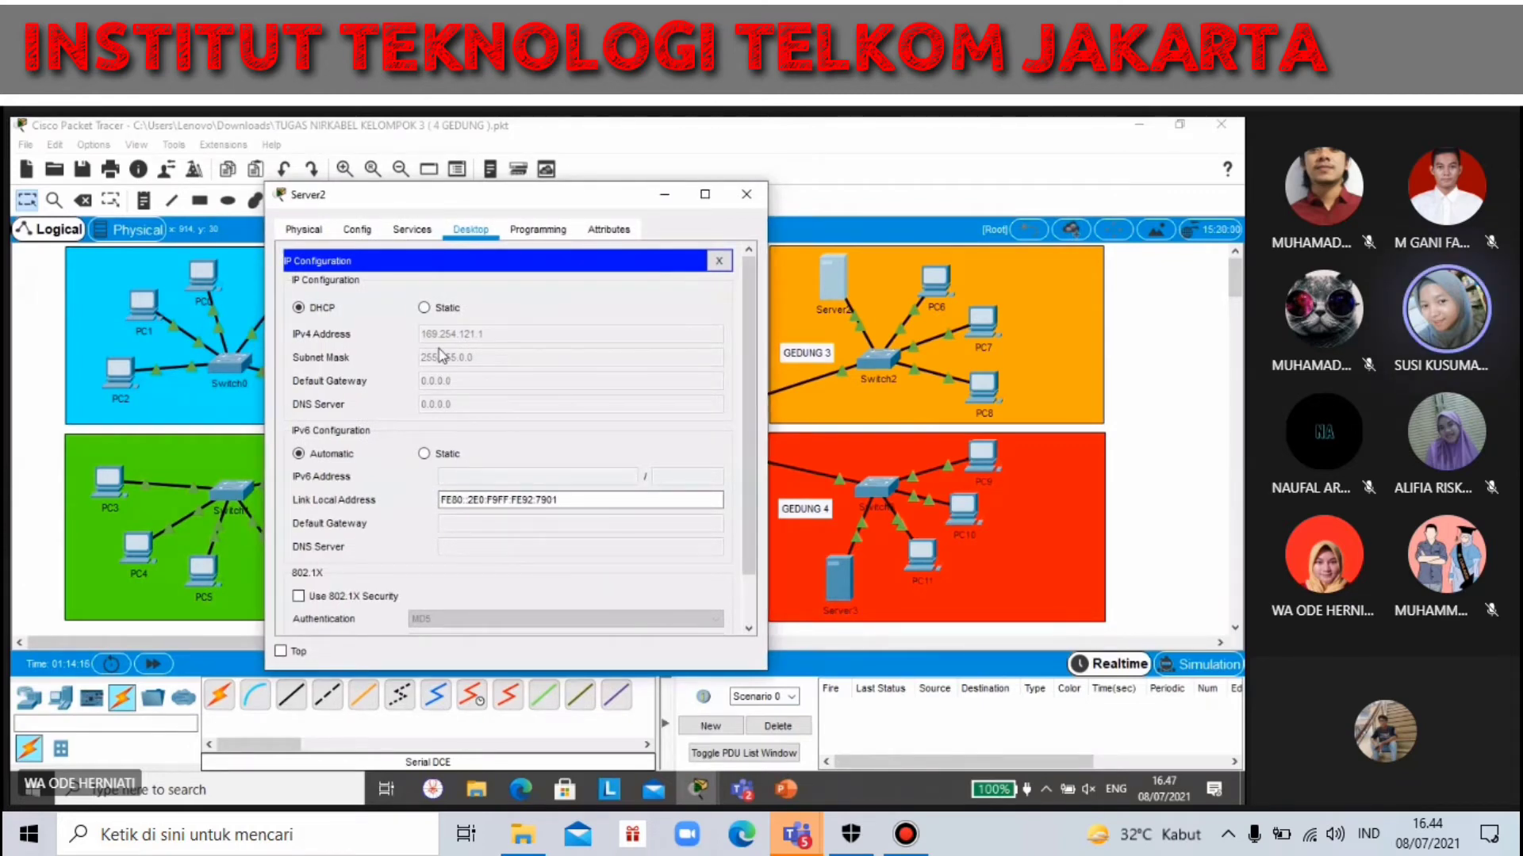
click(746, 197)
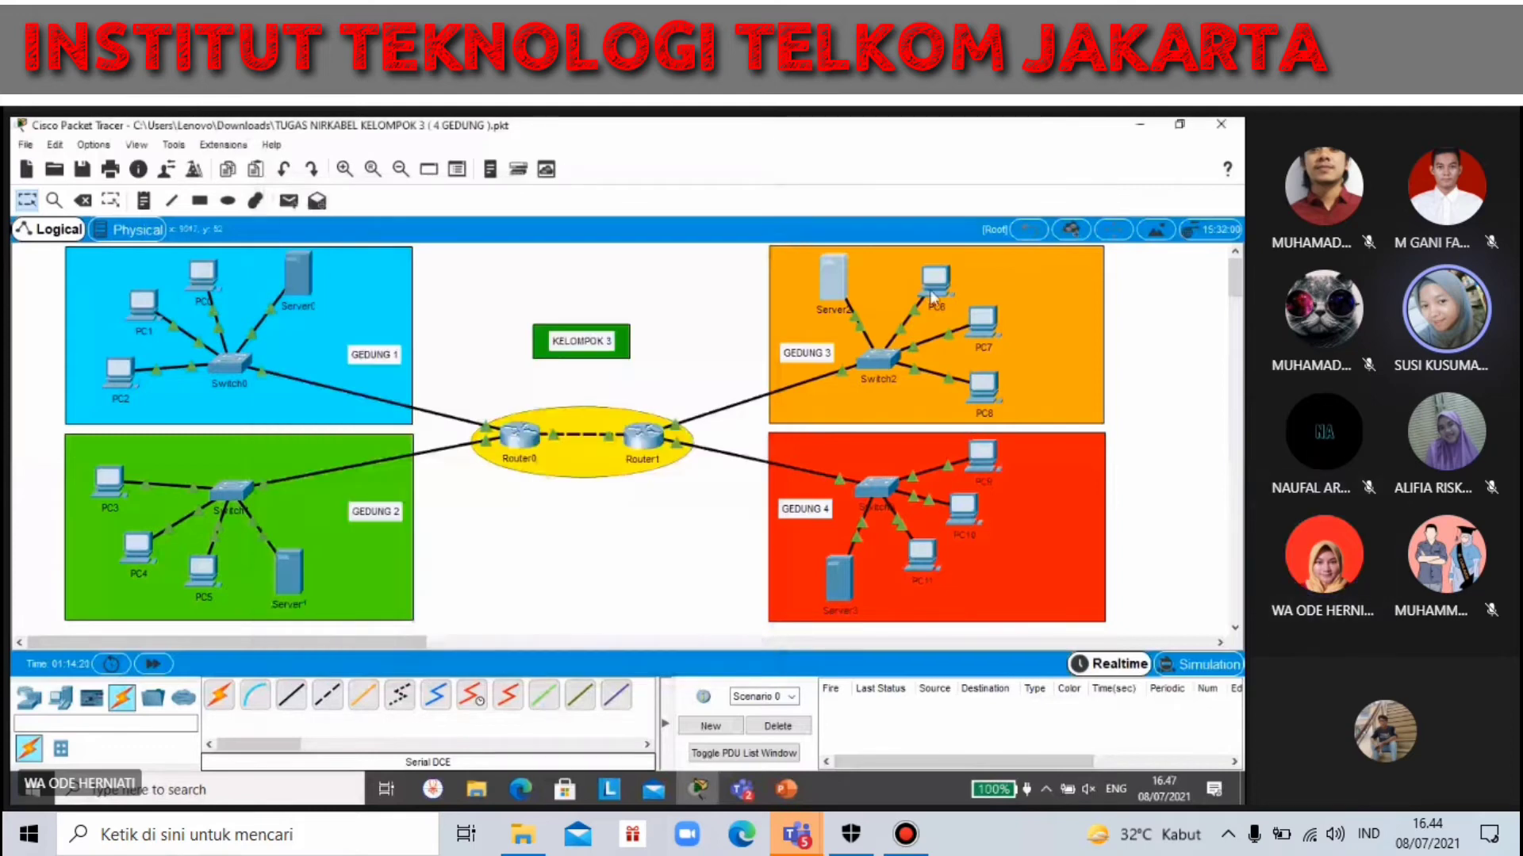
click(933, 295)
click(421, 321)
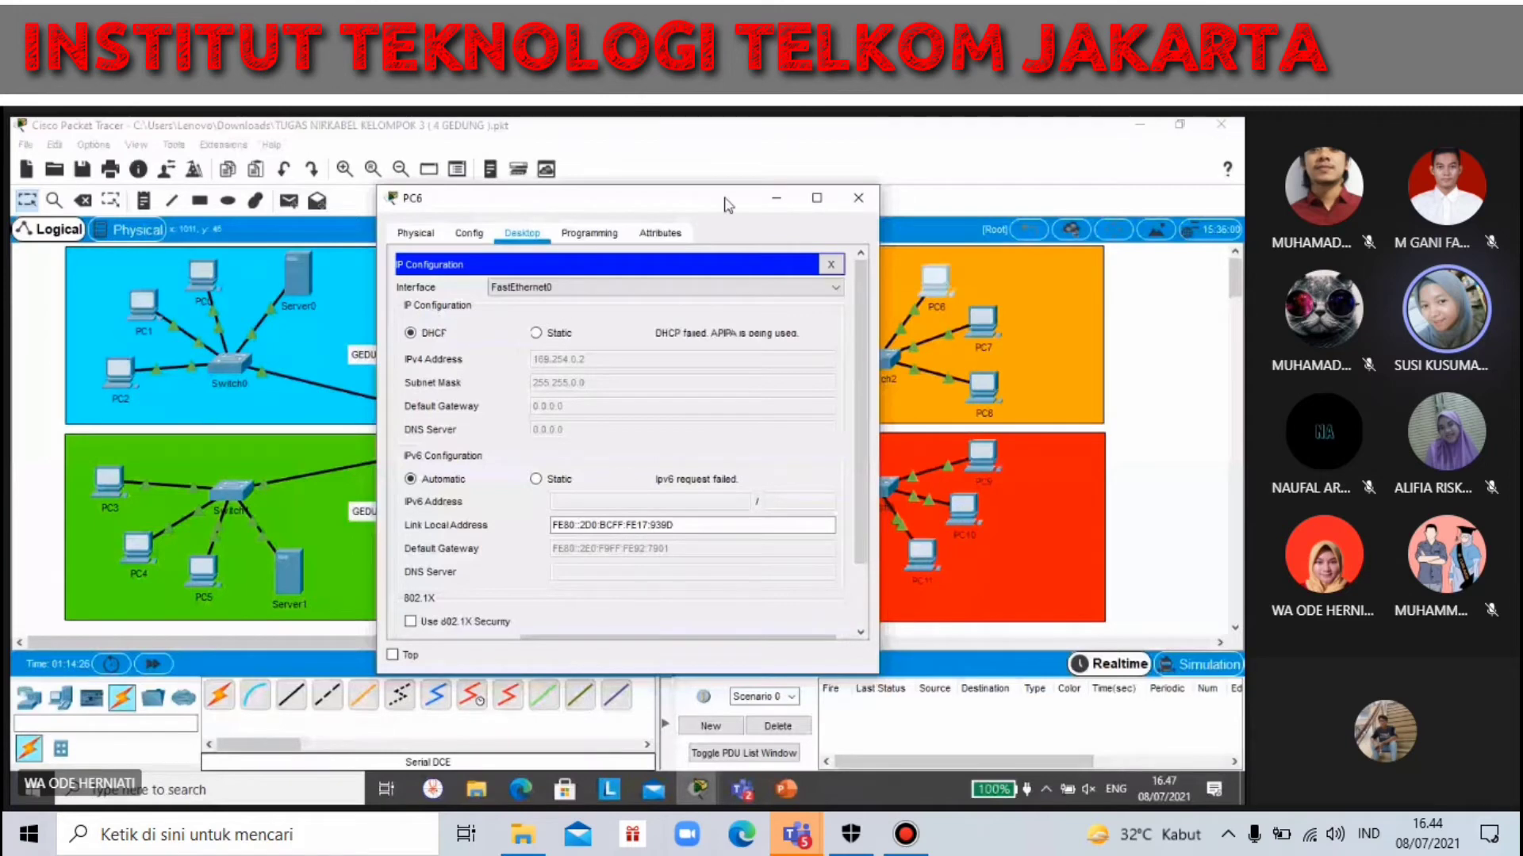
drag(724, 205, 601, 189)
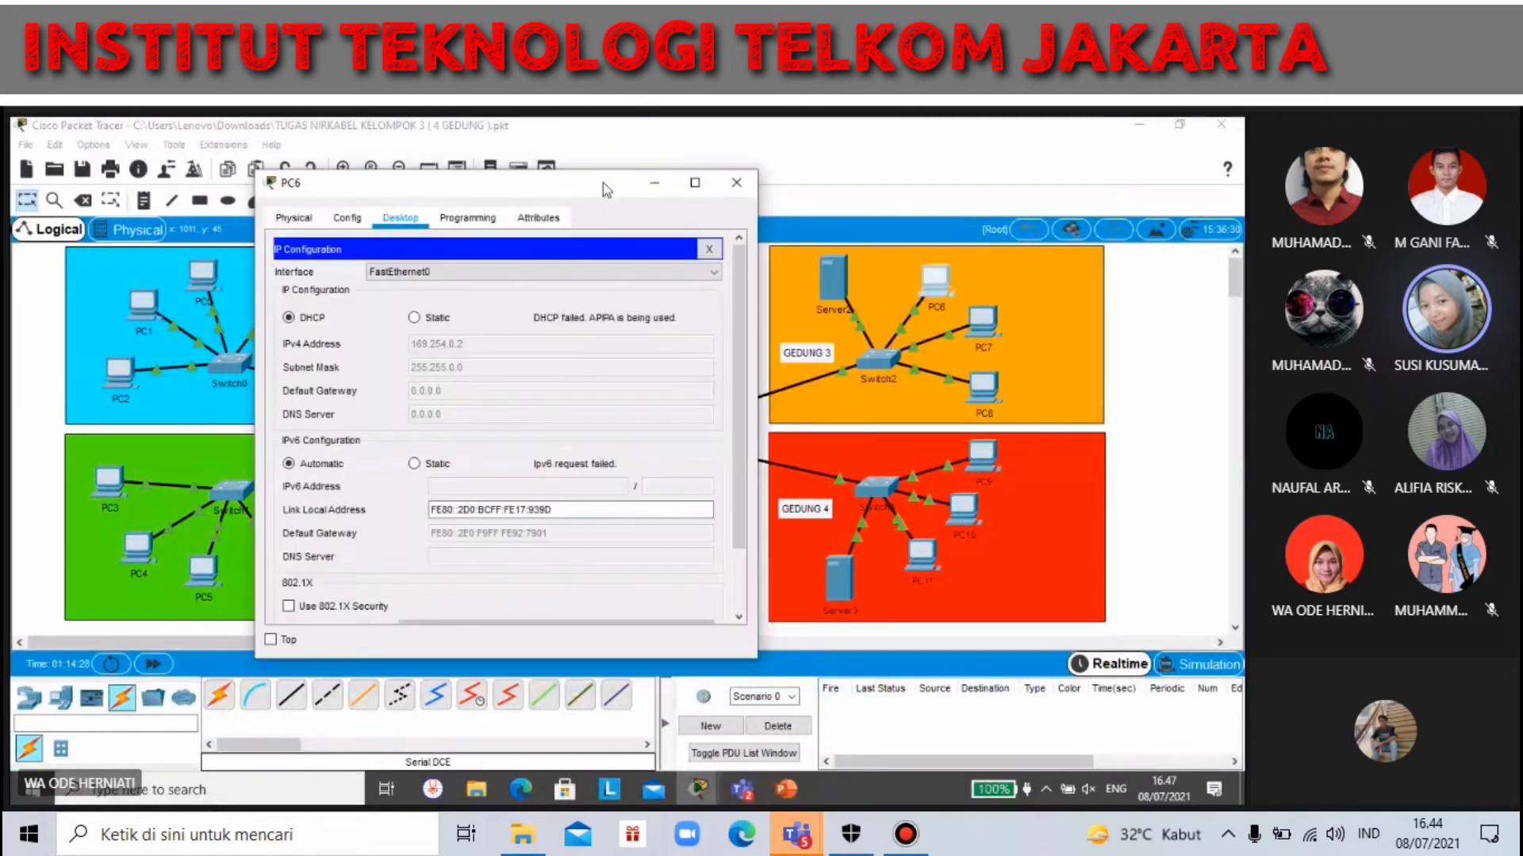
click(735, 186)
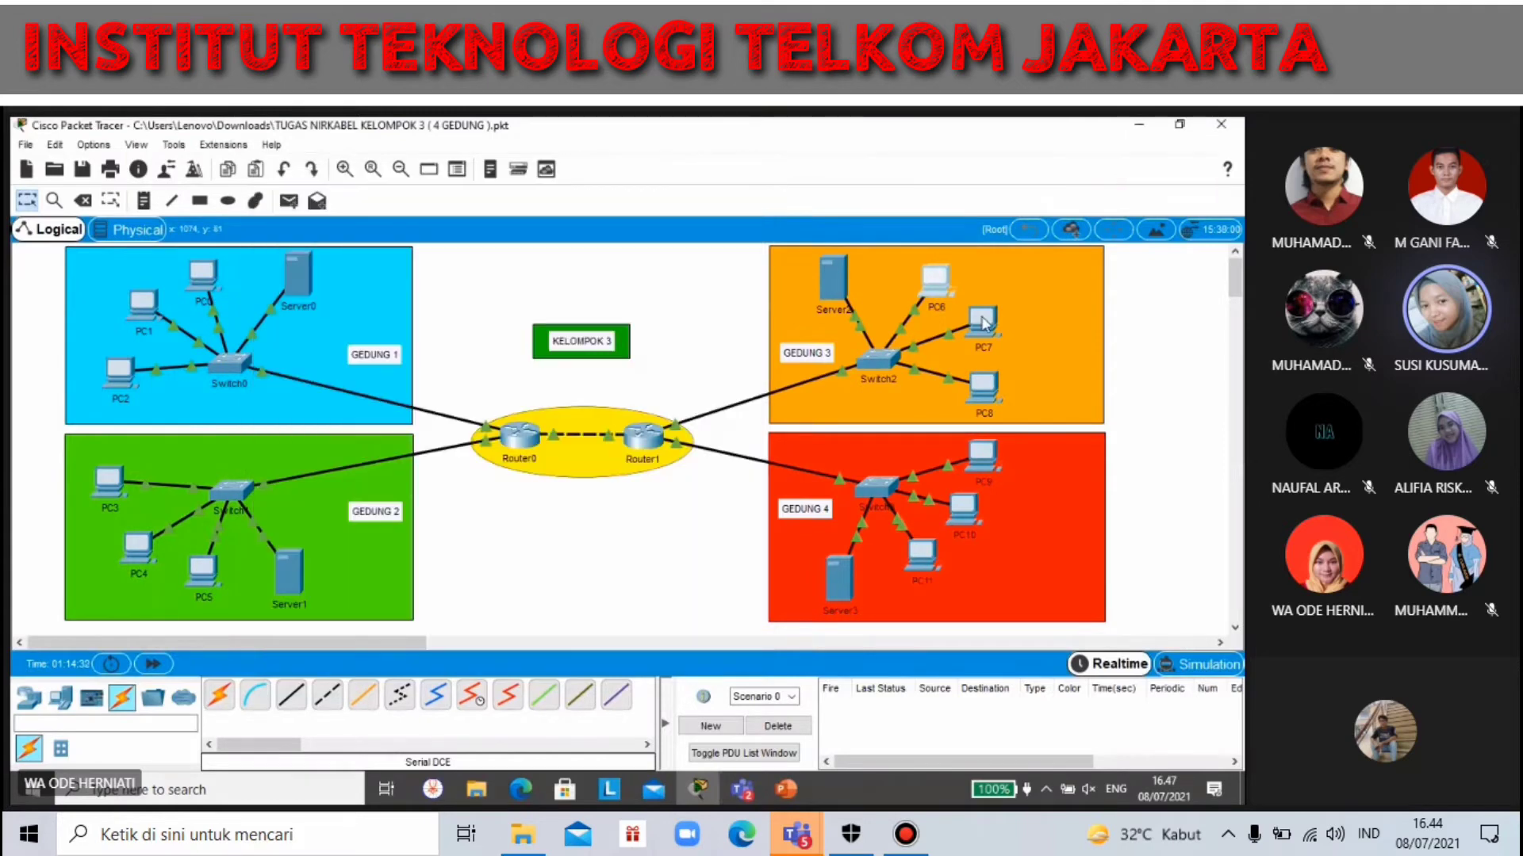
Step: Examine the IP configurations of PC7 and PC8 in GEDUNG 3, closing each device's settings
click(984, 321)
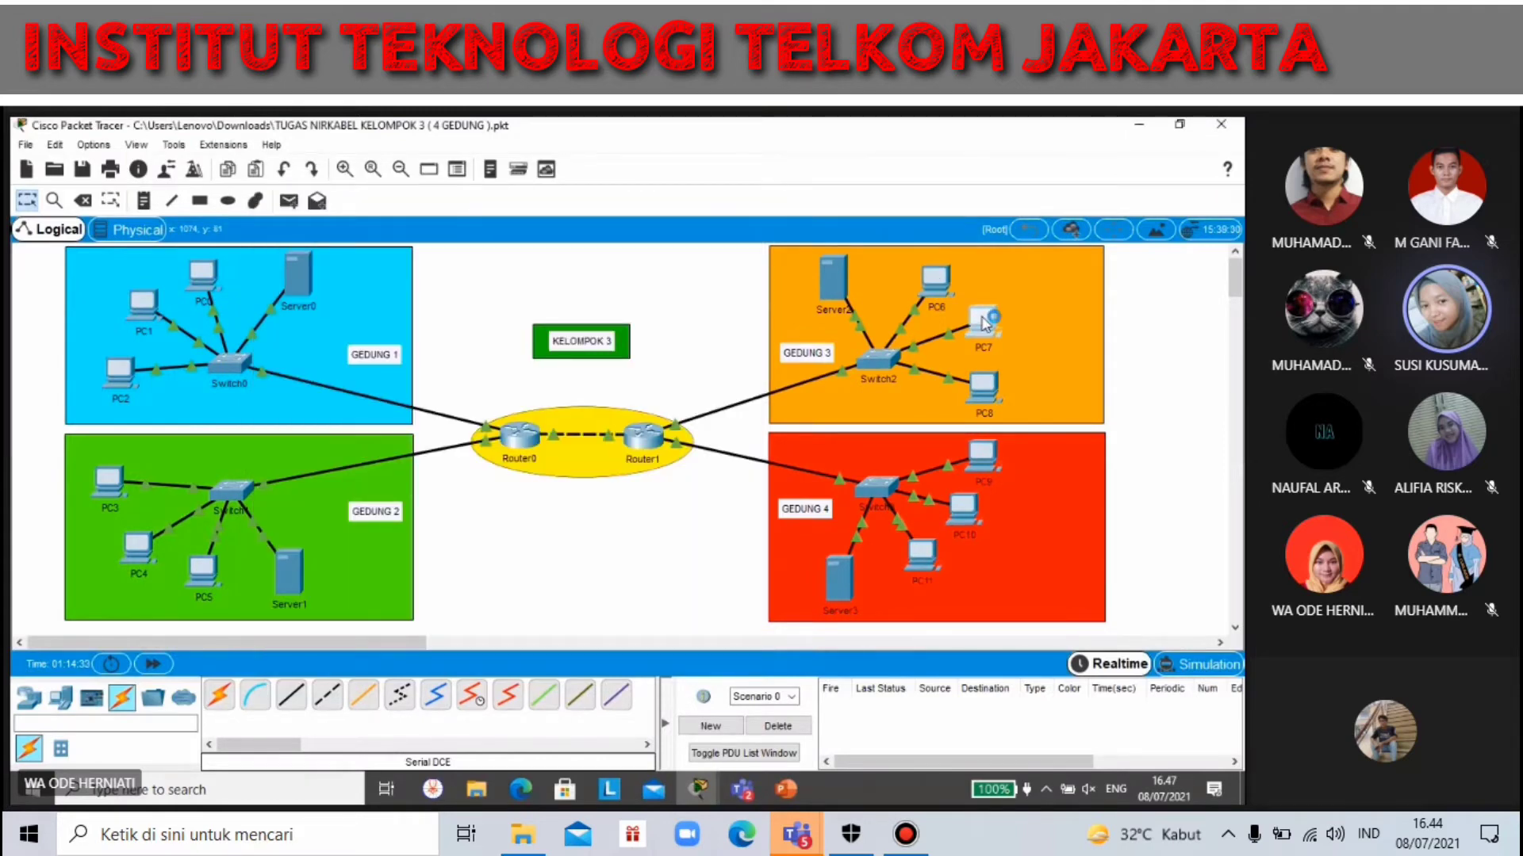
click(419, 321)
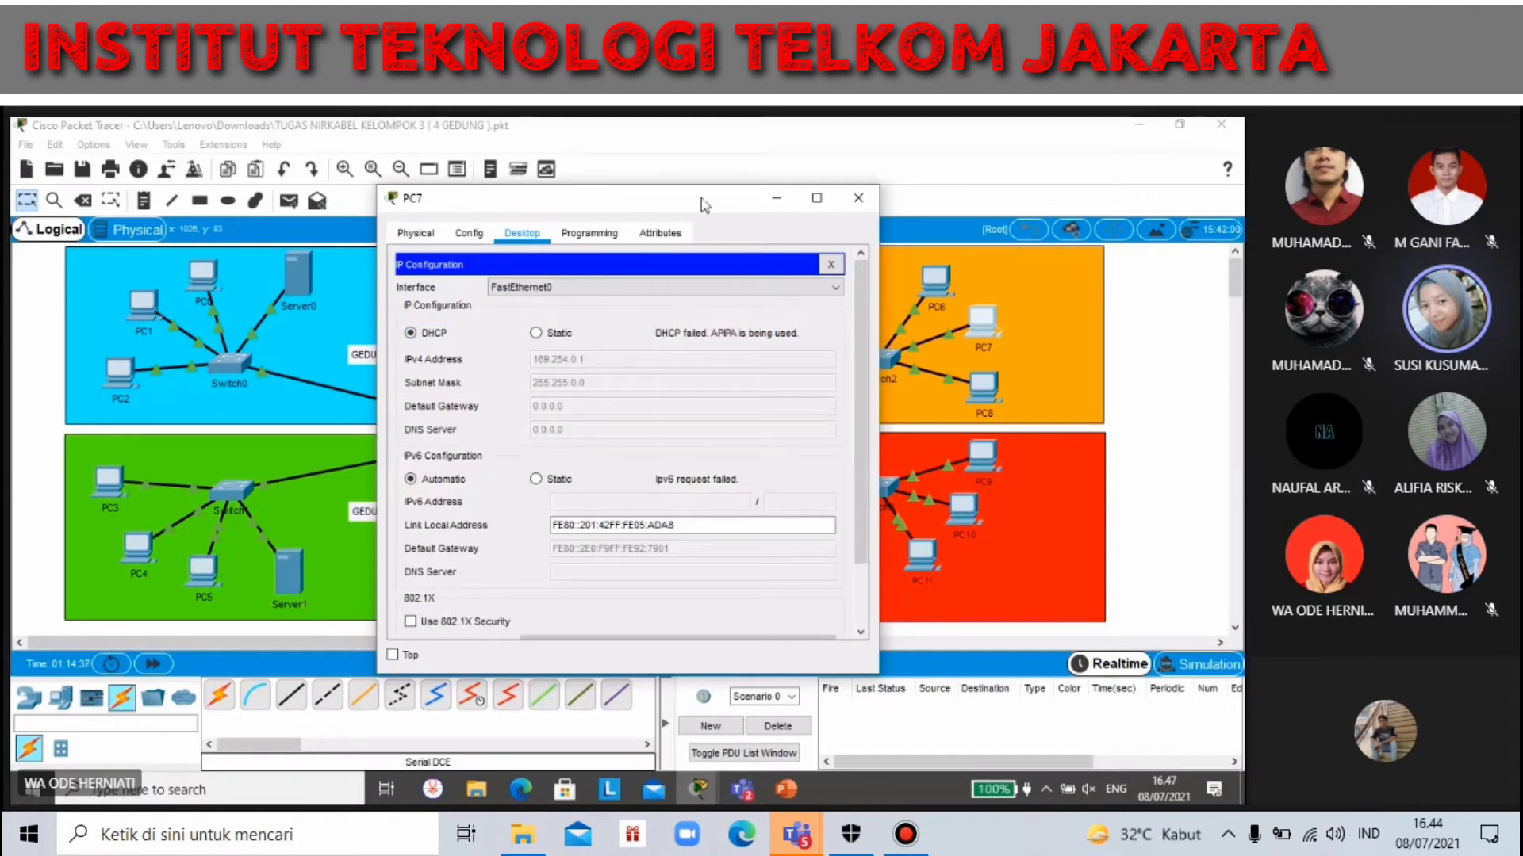
drag(702, 204, 558, 192)
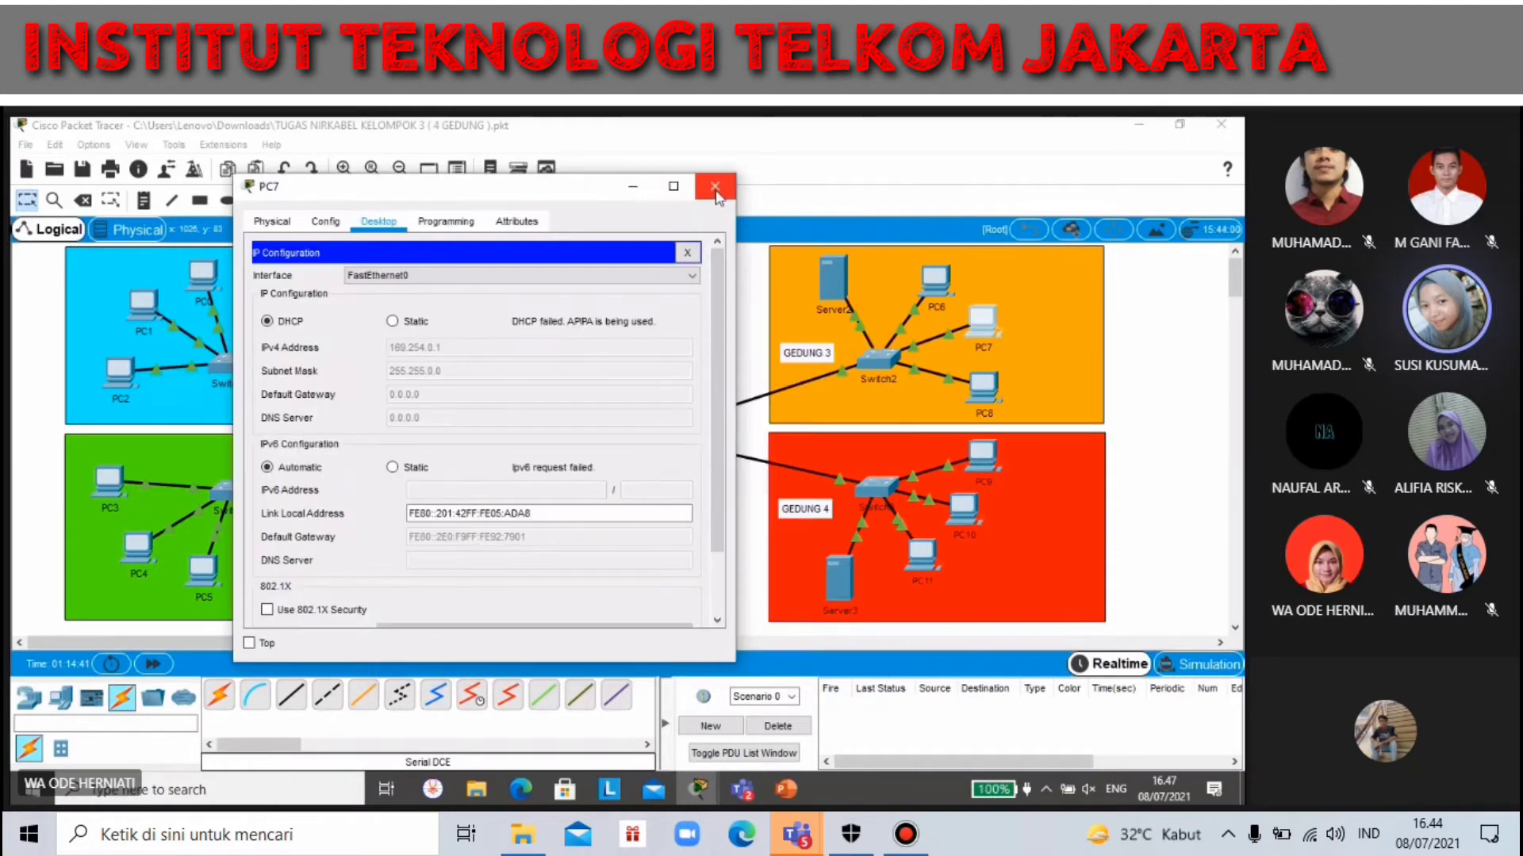
click(717, 194)
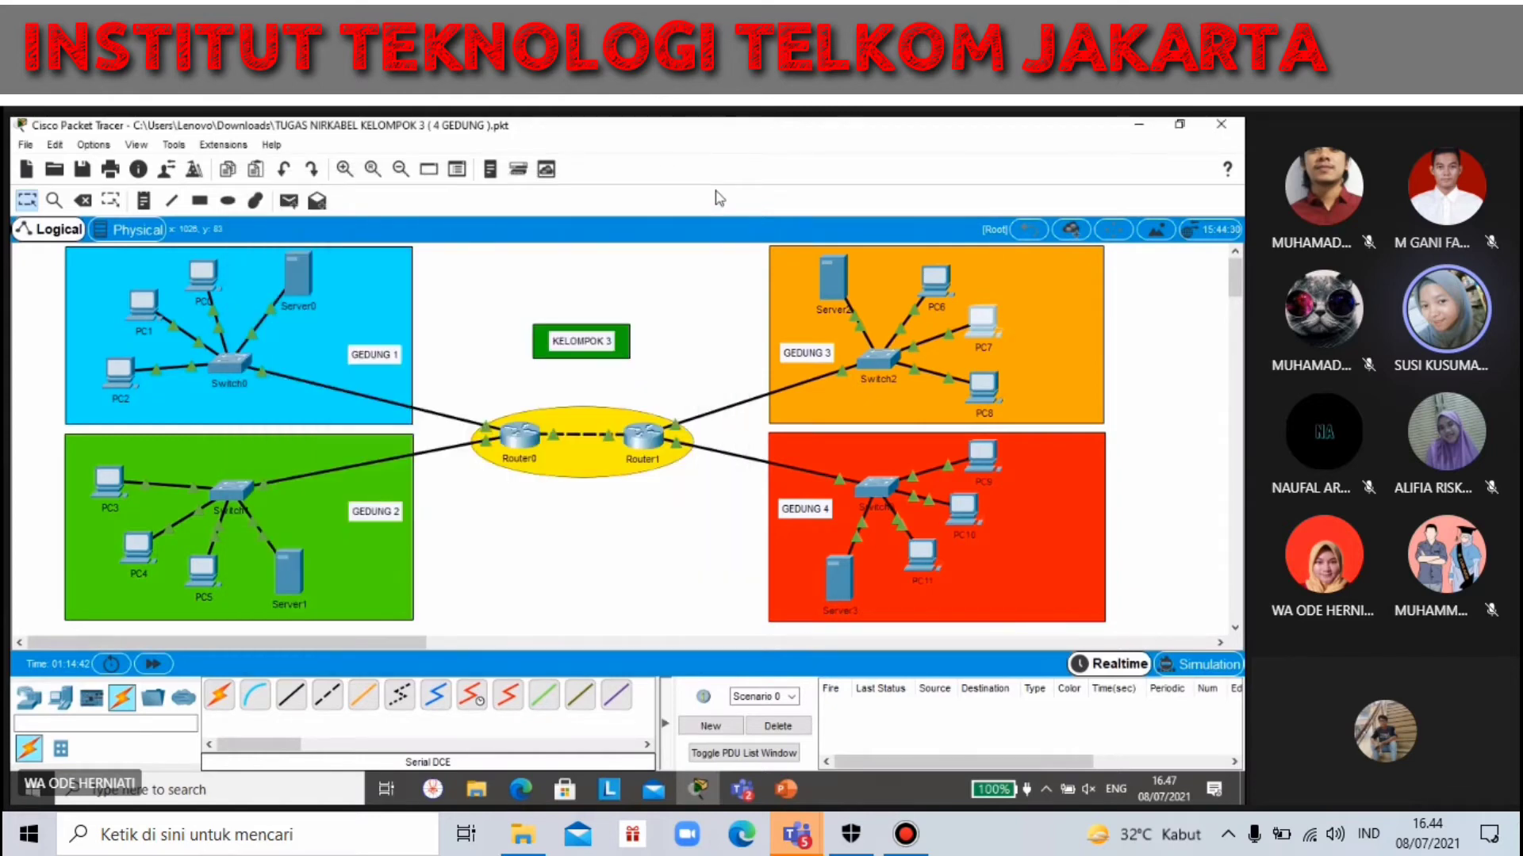
click(984, 393)
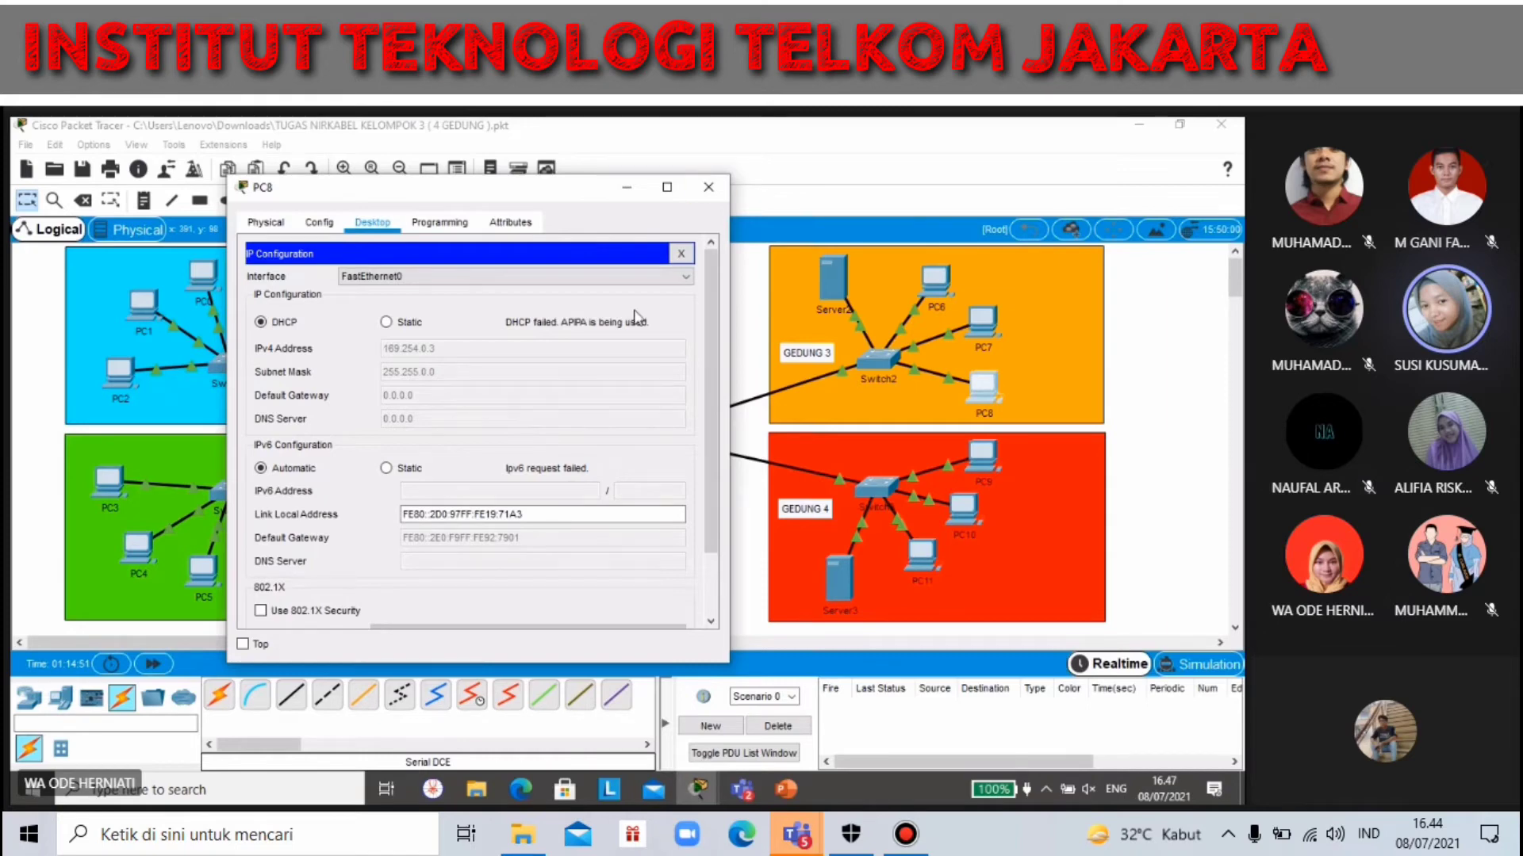
click(709, 189)
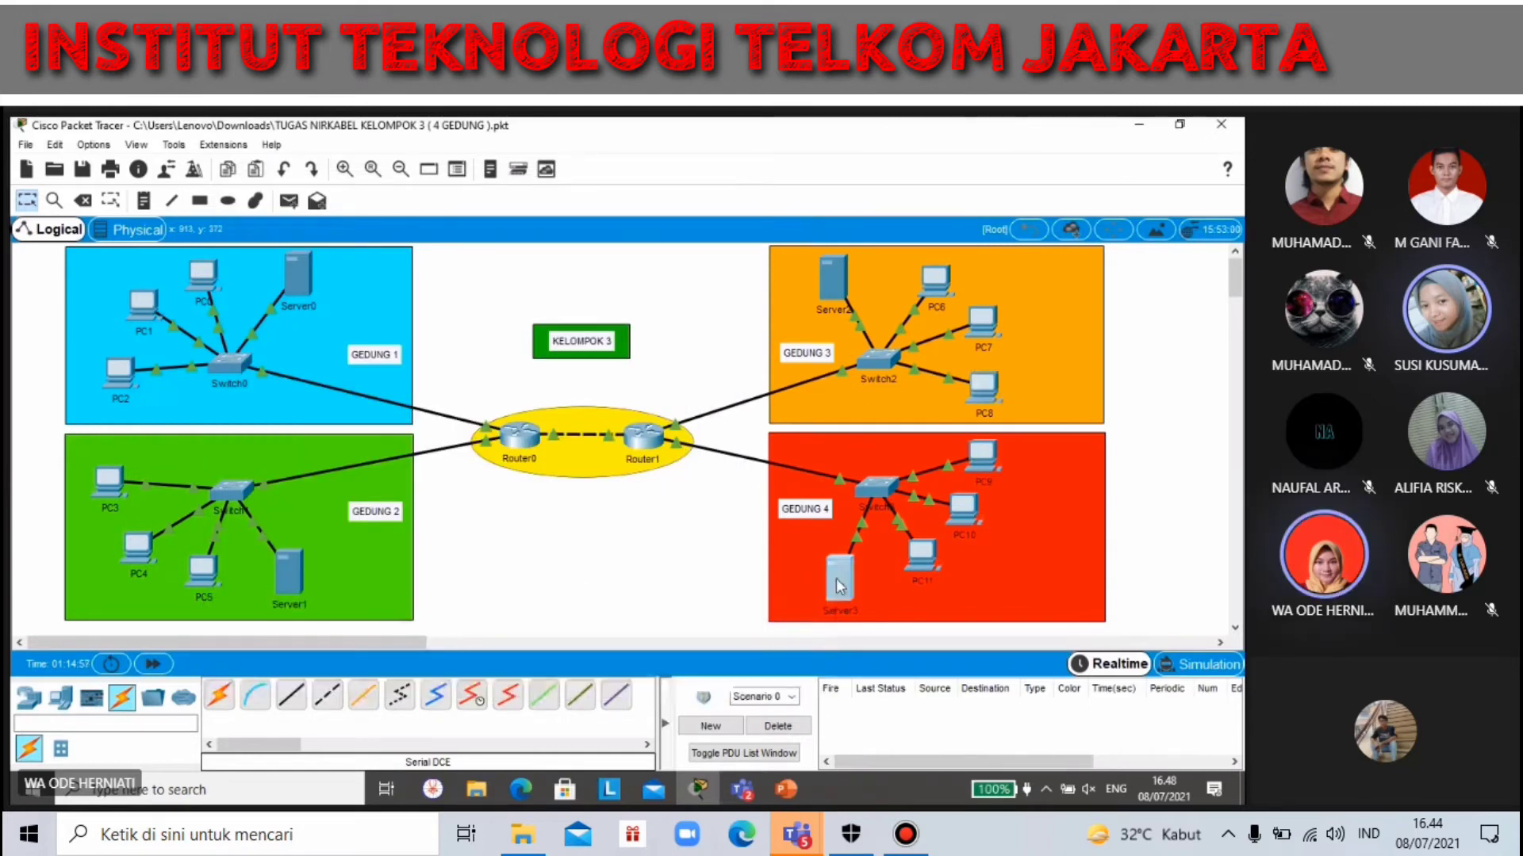
Step: Examine Server3's IP configuration in GEDUNG 4, close it, and open the IP configuration of PC9
click(839, 586)
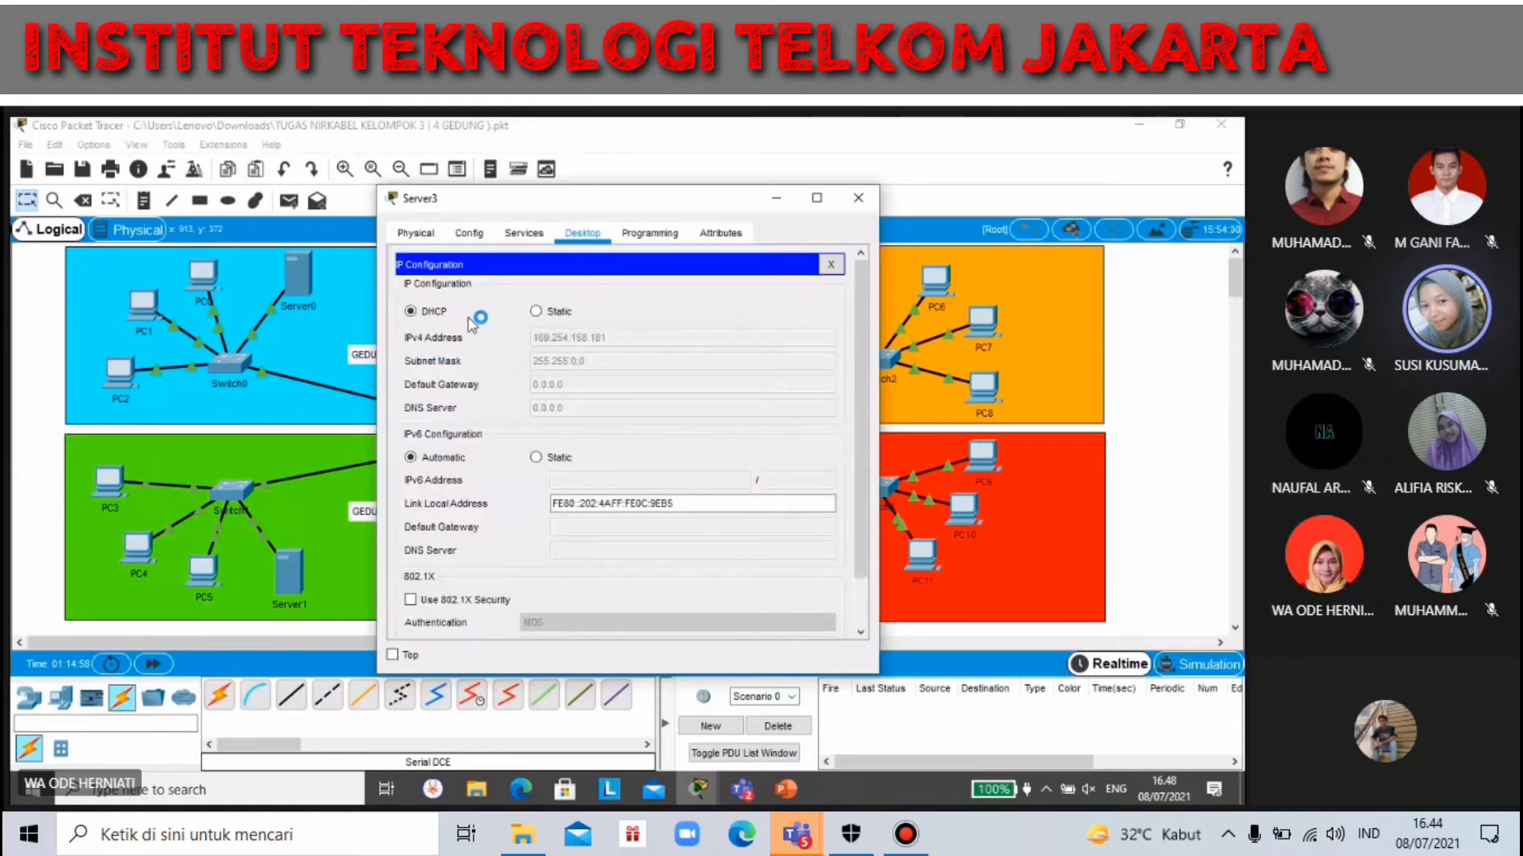
drag(635, 207, 538, 187)
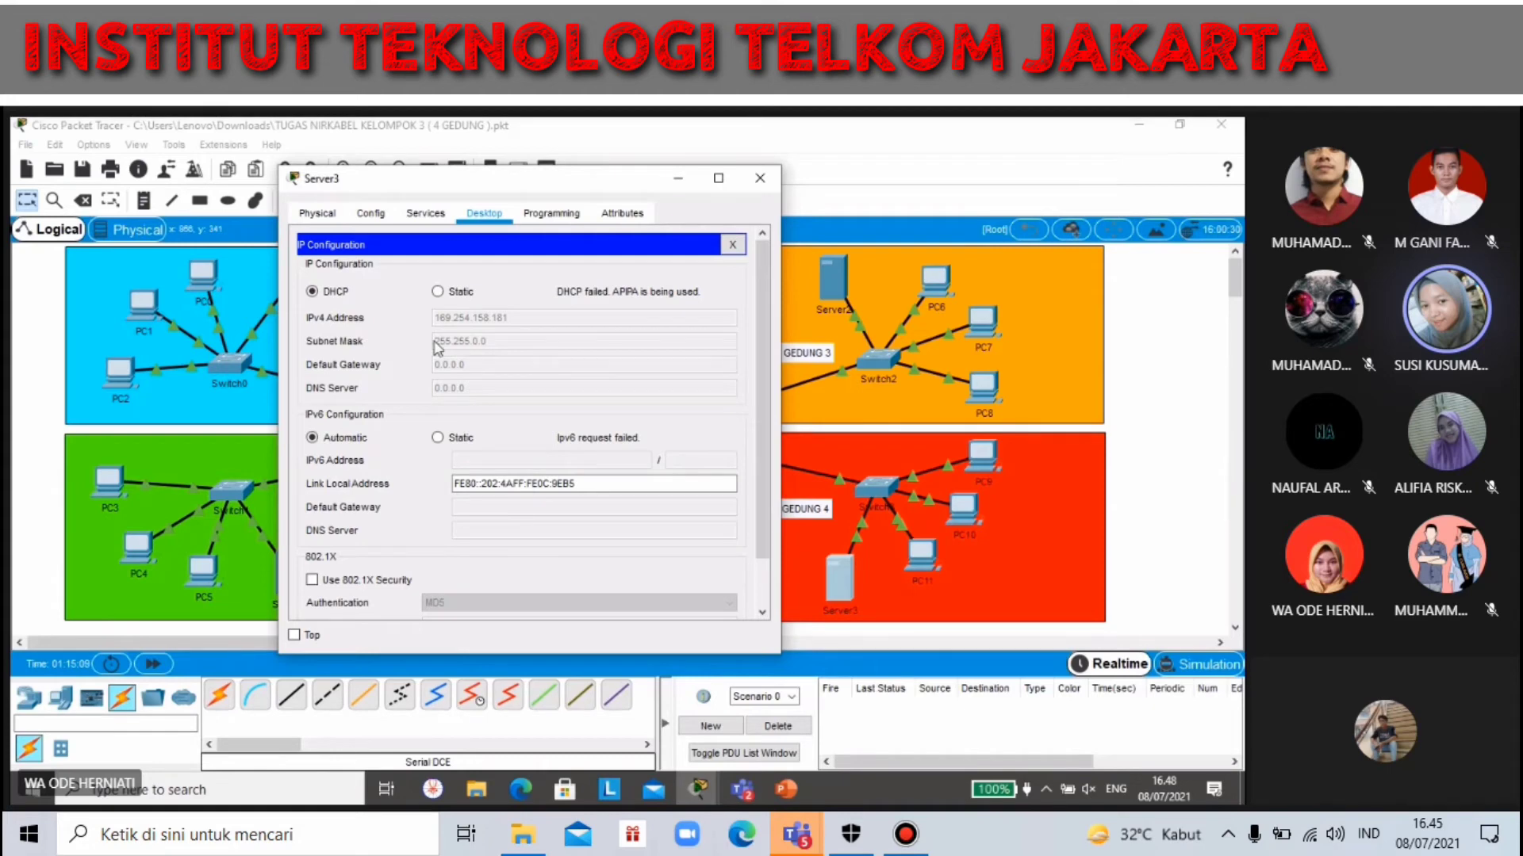
click(761, 179)
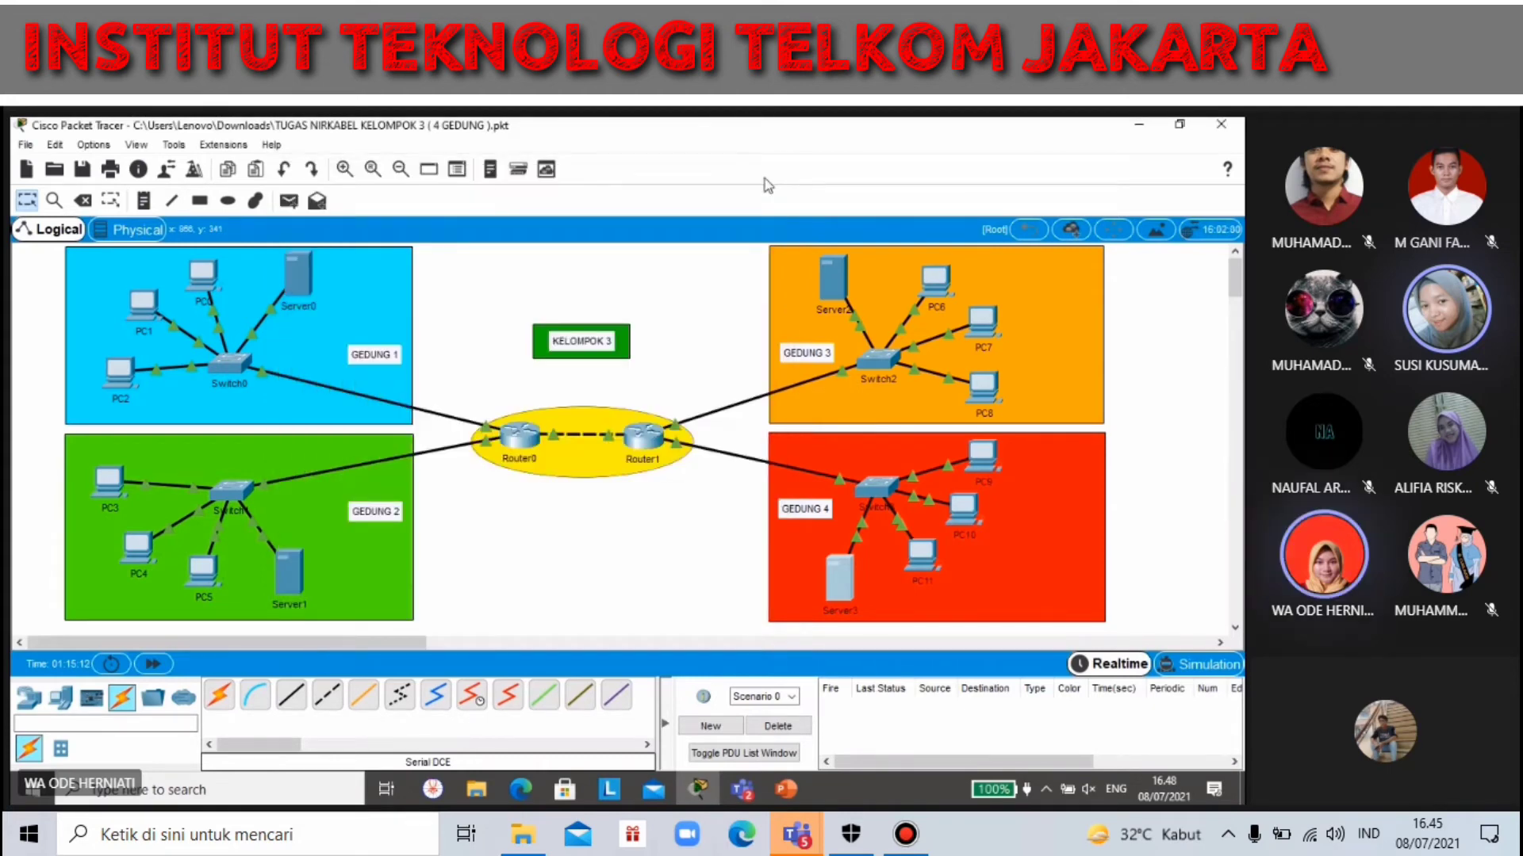
click(989, 456)
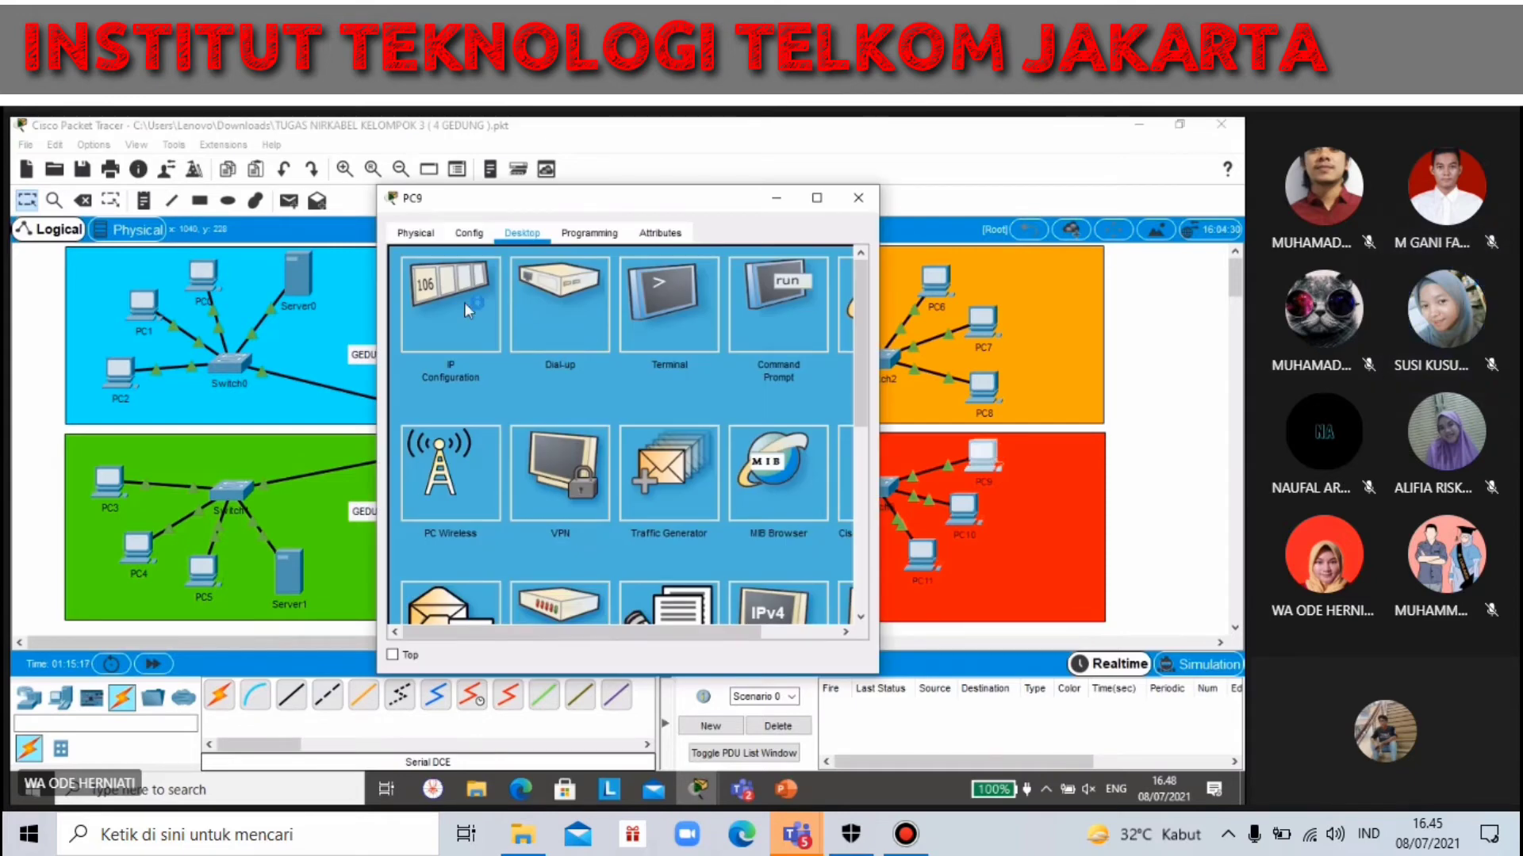
click(464, 302)
drag(694, 203, 555, 188)
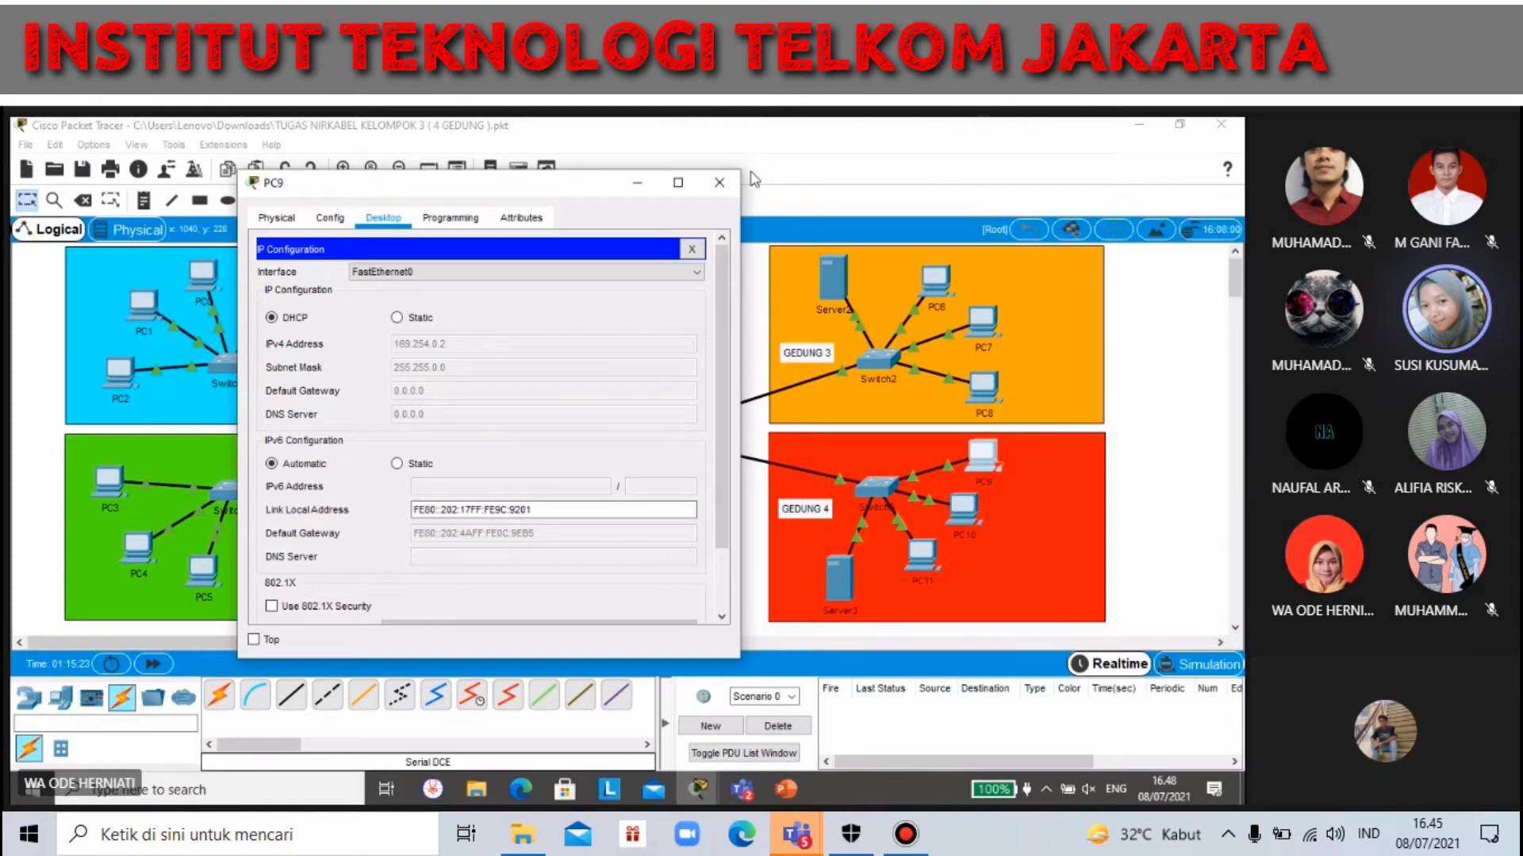
Step: Close PC9's settings, then examine the IP configuration of PC10 in GEDUNG 4 and close it
click(719, 183)
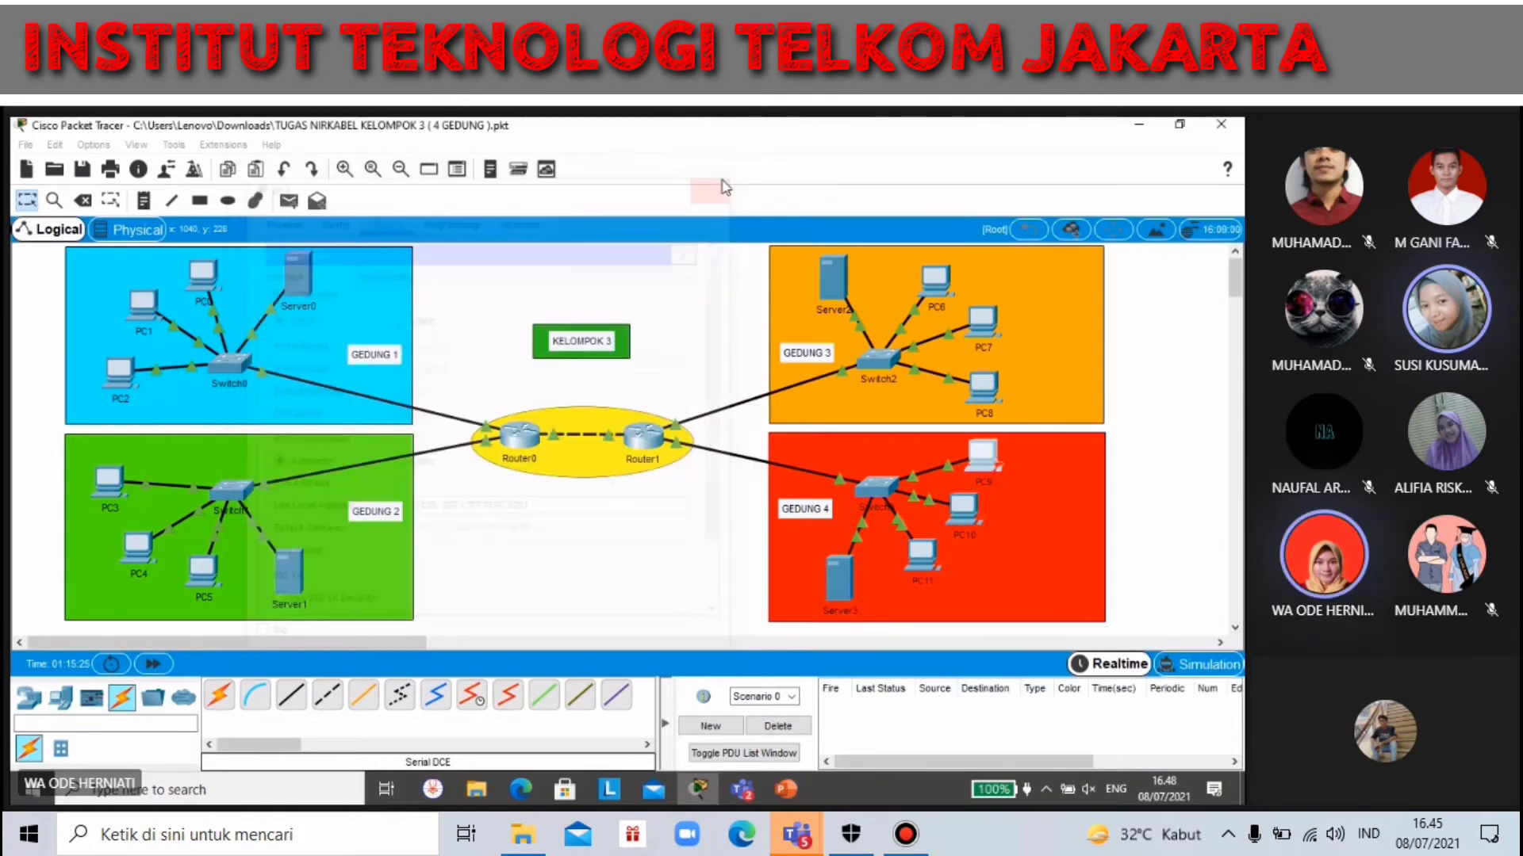
click(949, 521)
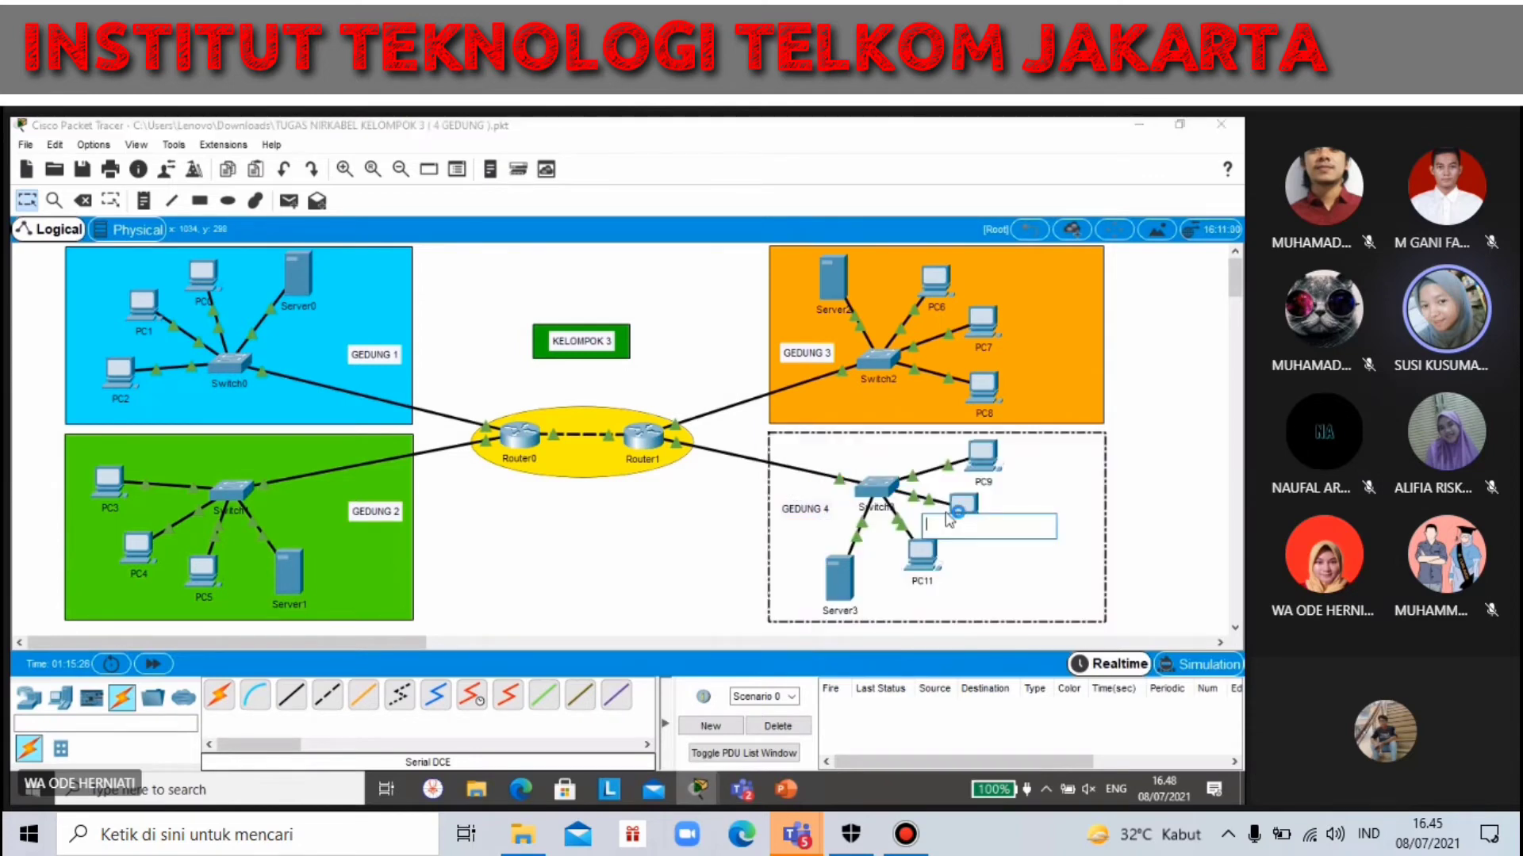
click(961, 506)
drag(600, 200, 486, 201)
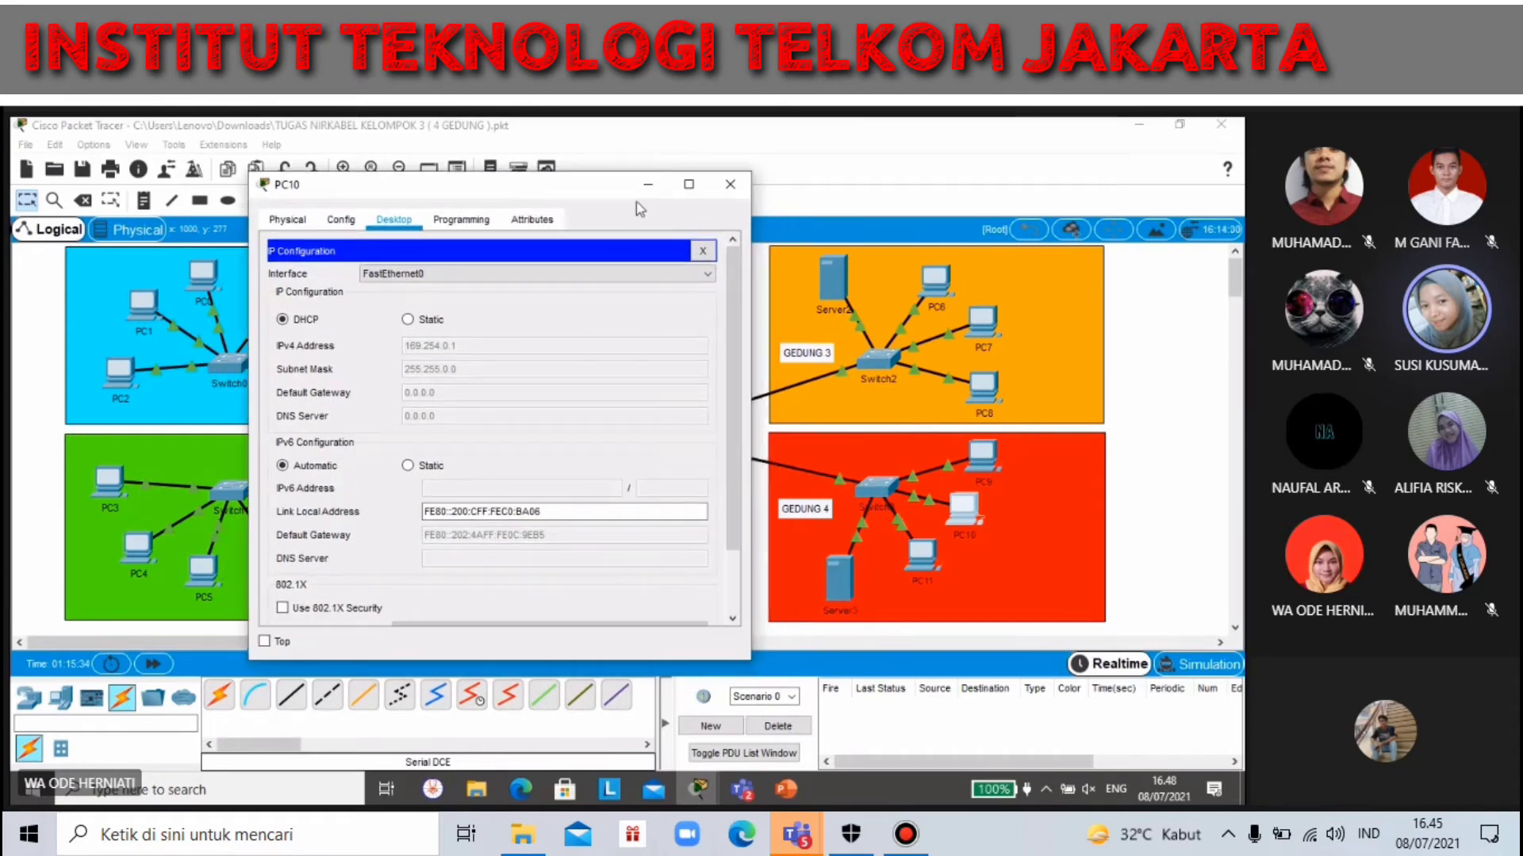
click(728, 186)
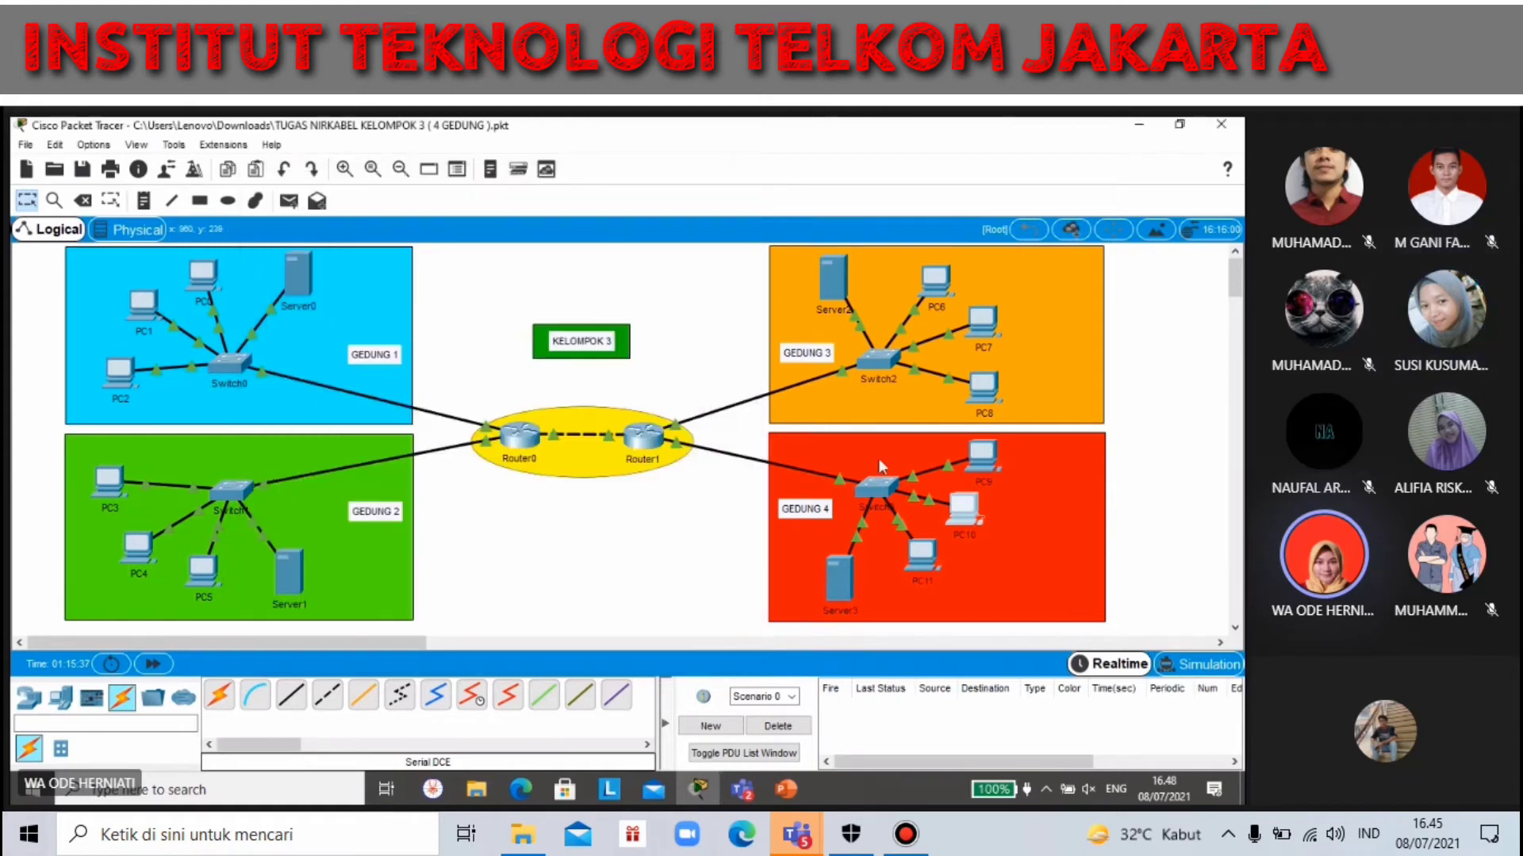
Step: Examine the IP configuration of PC11 in GEDUNG 4, close its settings, and switch to the group's PowerPoint presentation
click(922, 563)
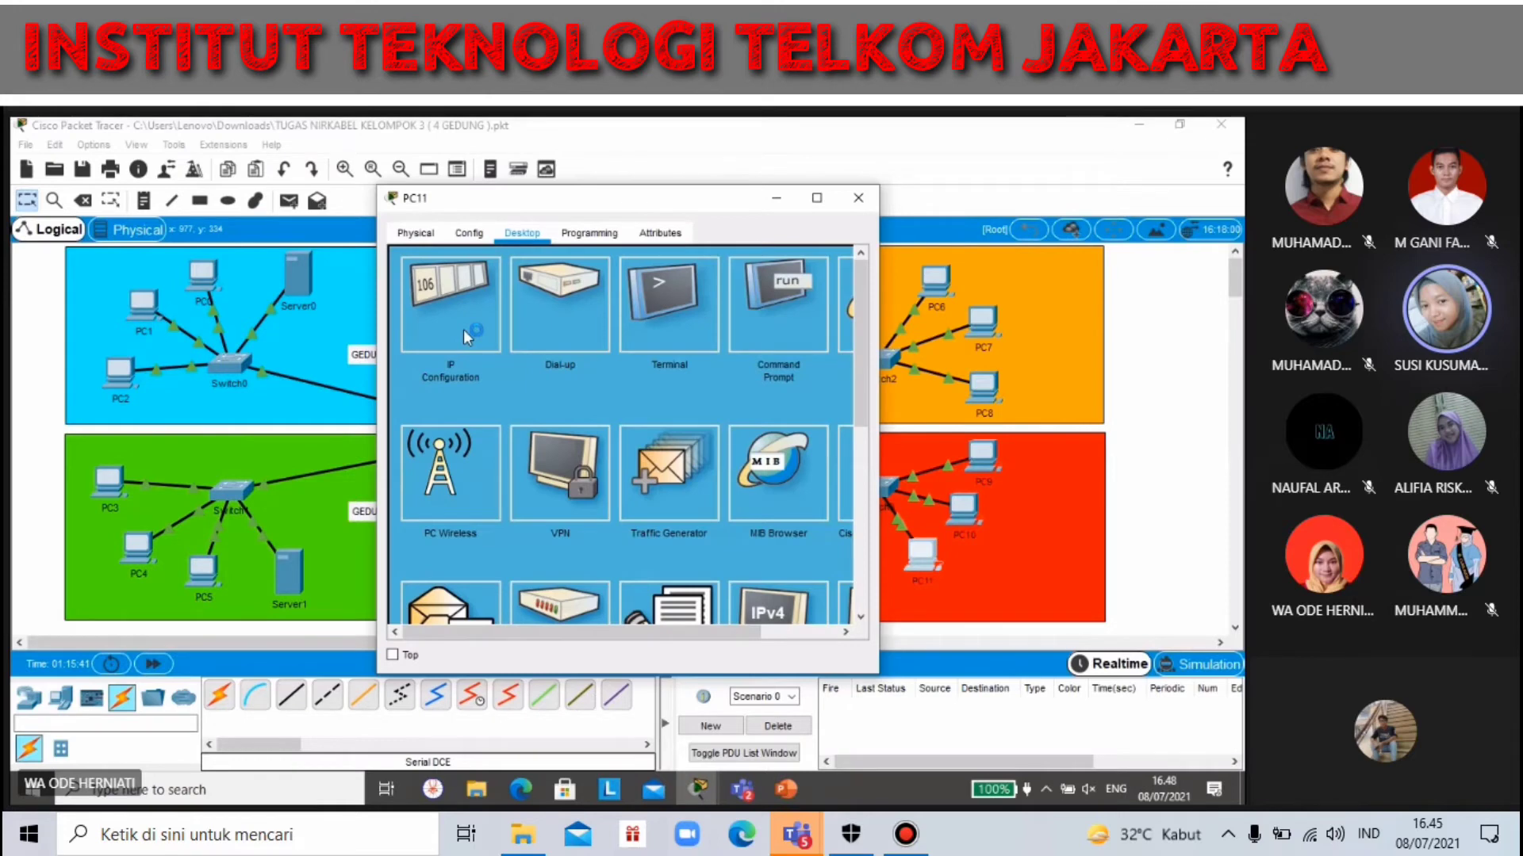
drag(724, 203, 575, 185)
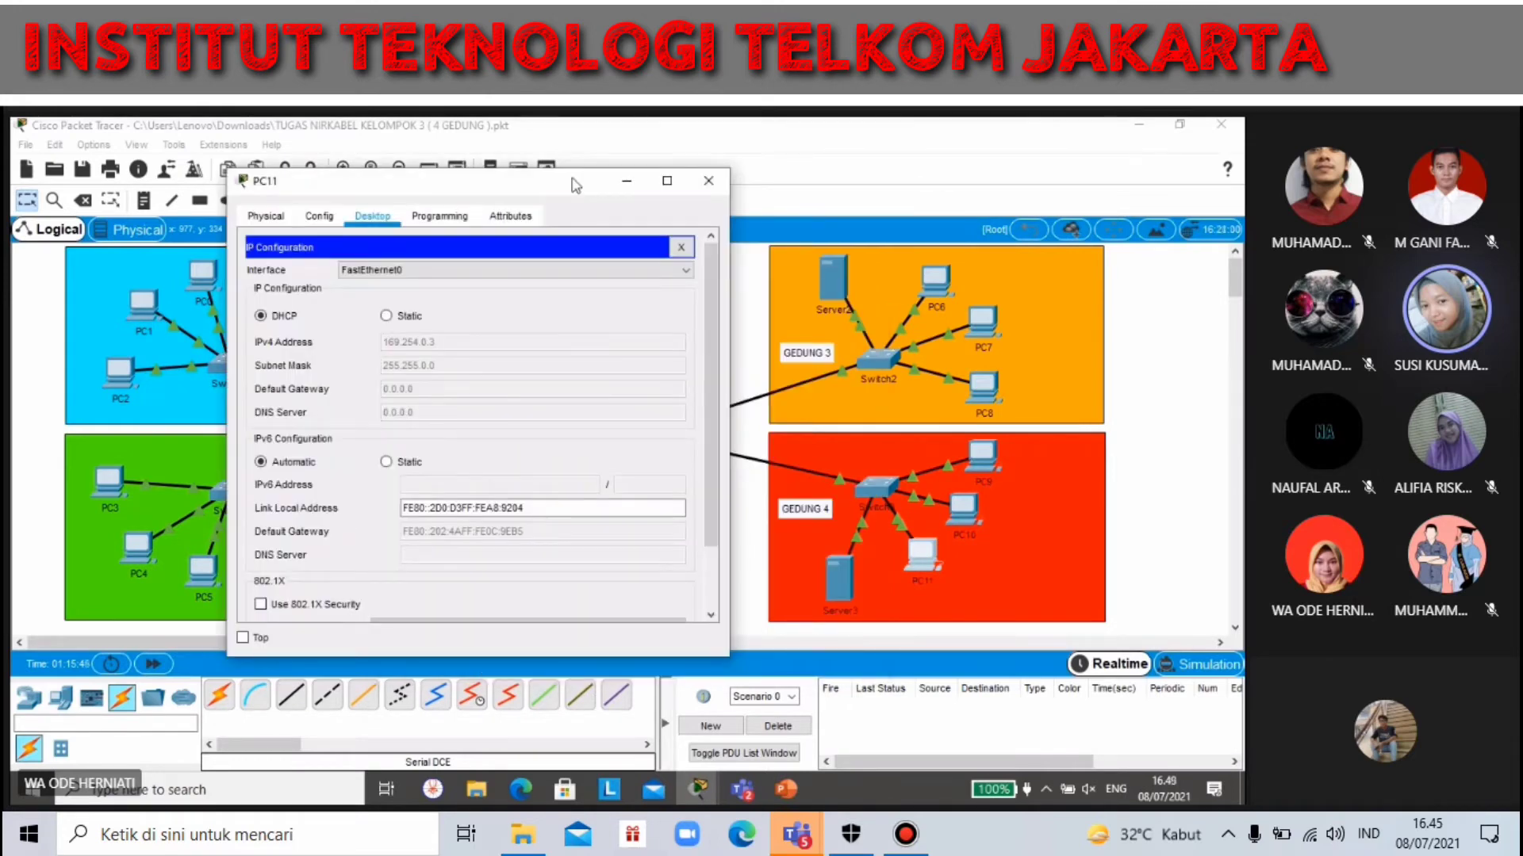
click(703, 184)
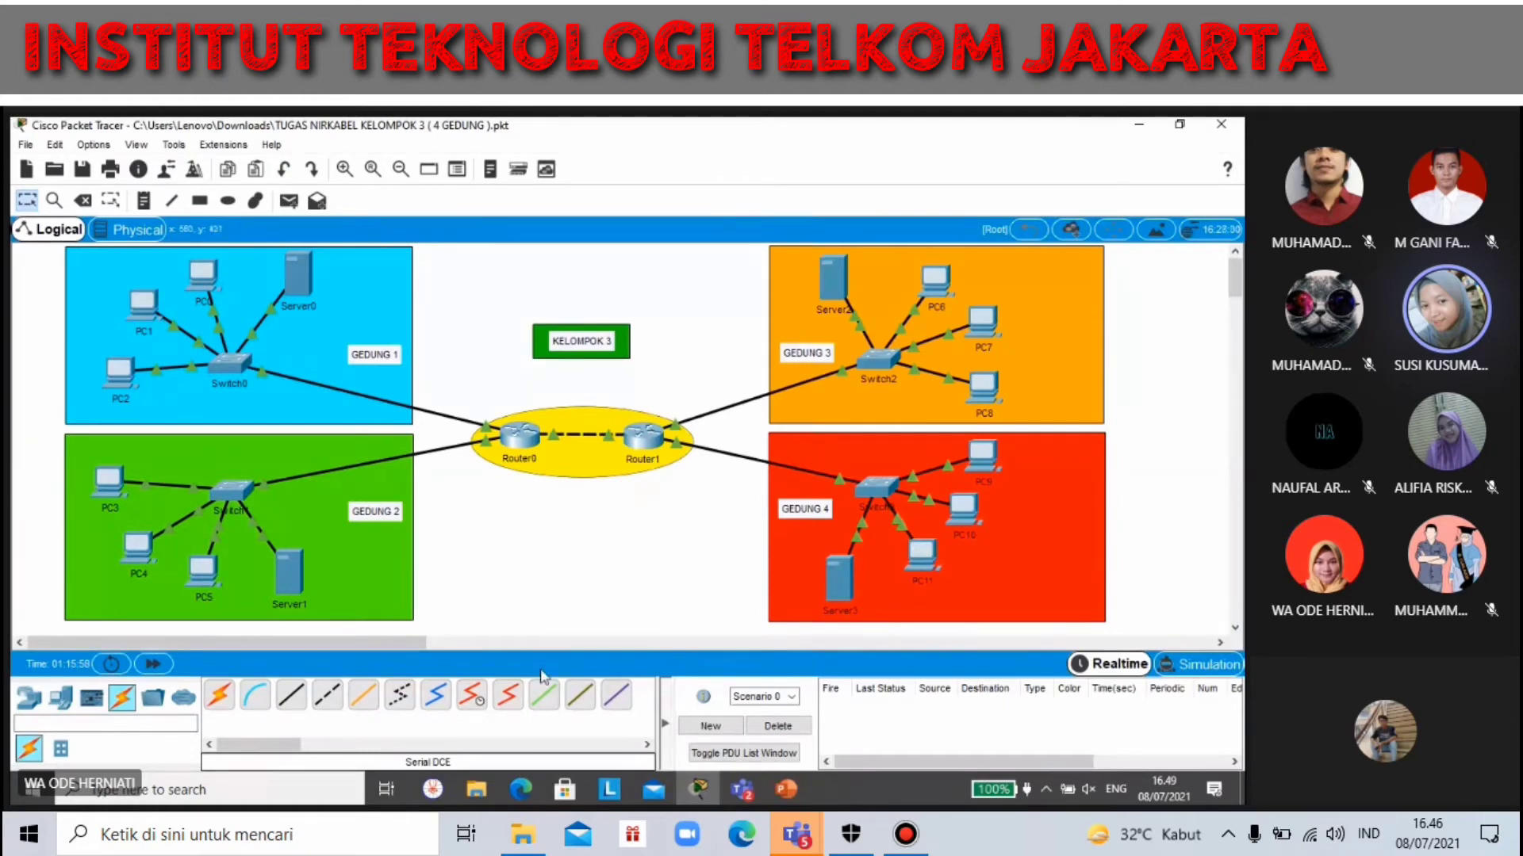
click(803, 788)
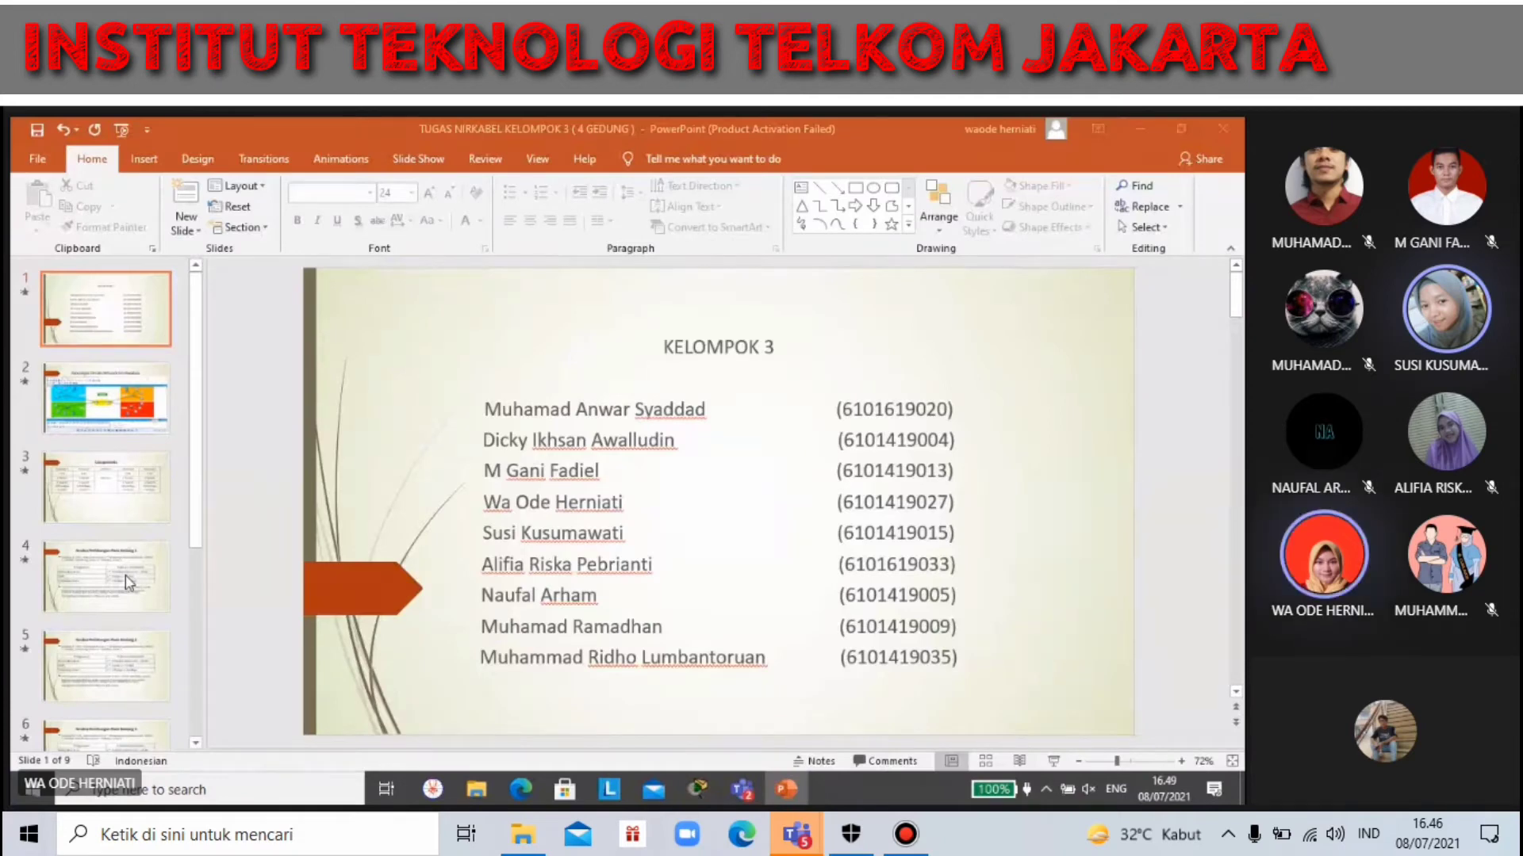